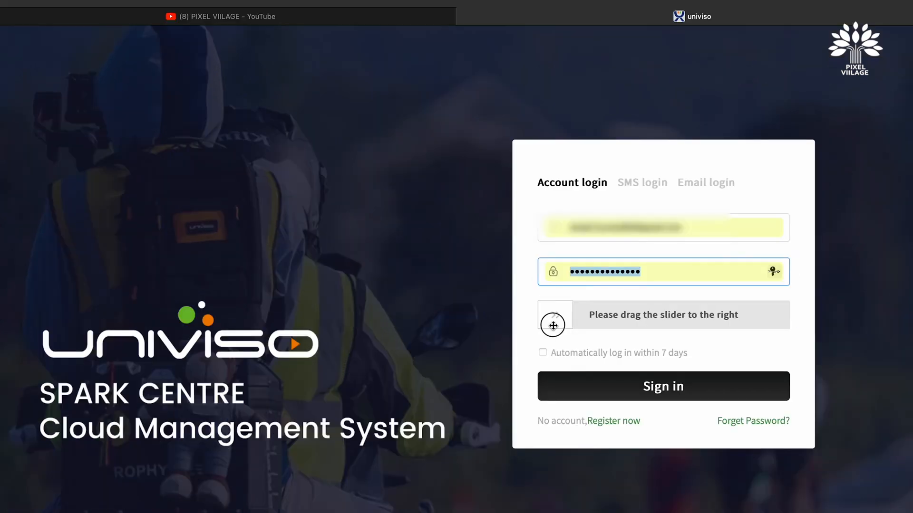
Complete the slider verification and sign in to the Univiso account
left_click_drag(553, 326, 784, 326)
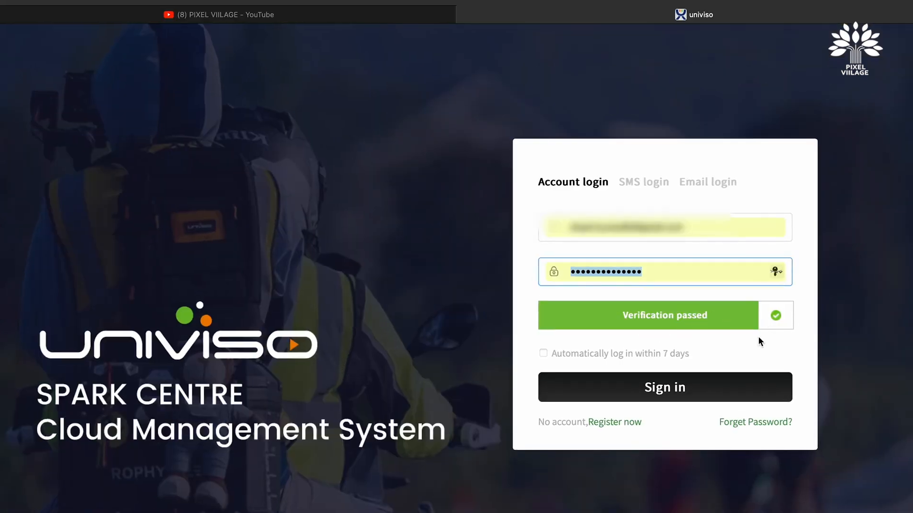
left_click(656, 398)
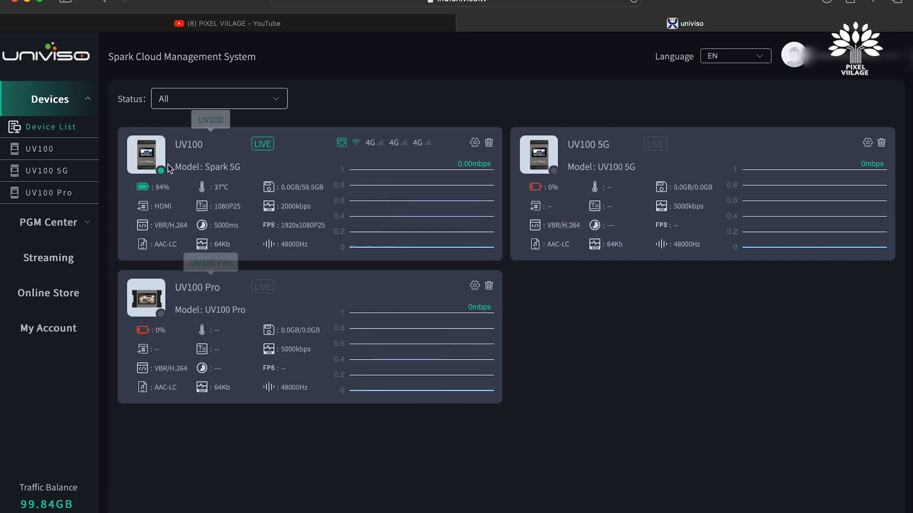
Open the UV100 device and browse its network monitor by Connected and Disconnected filters, returning to All
left_click(149, 165)
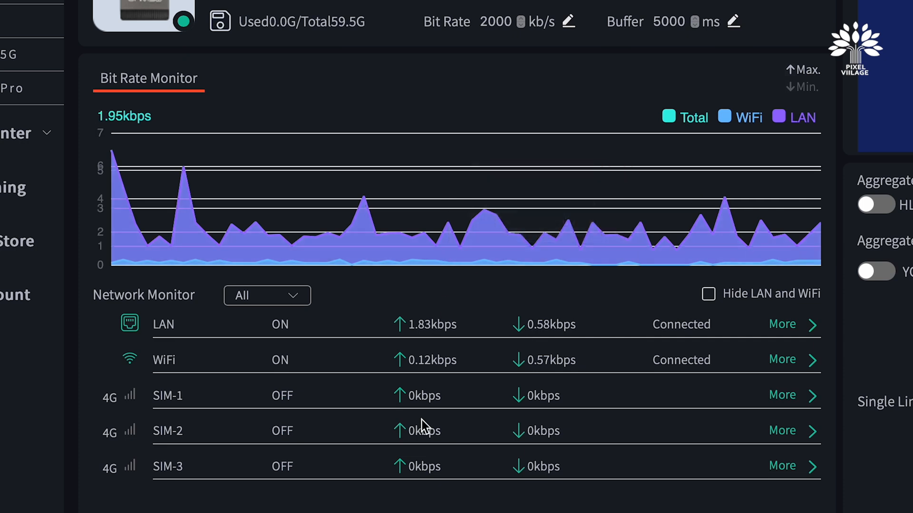
mouse_move(326, 200)
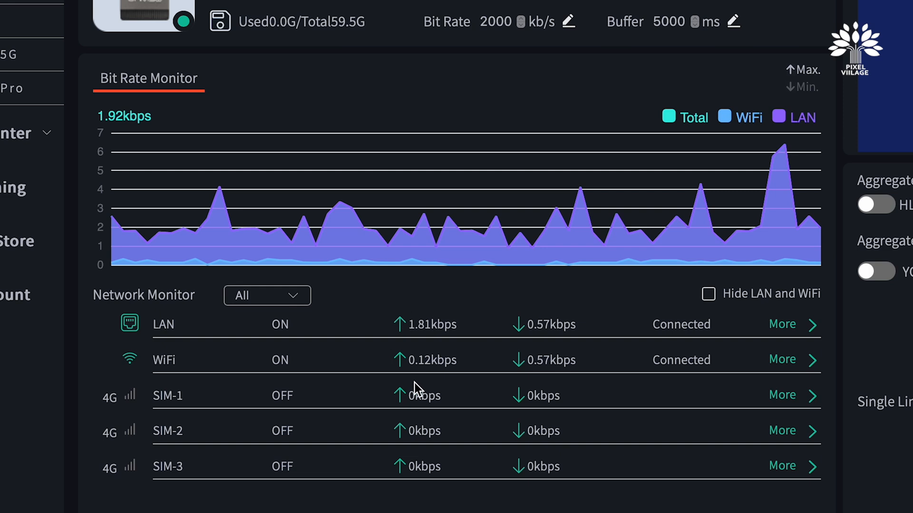
left_click(278, 295)
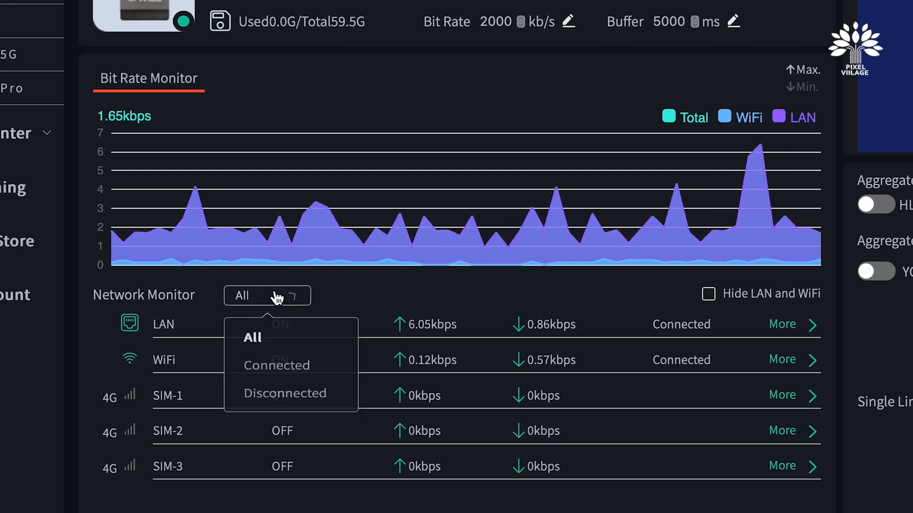
left_click(278, 378)
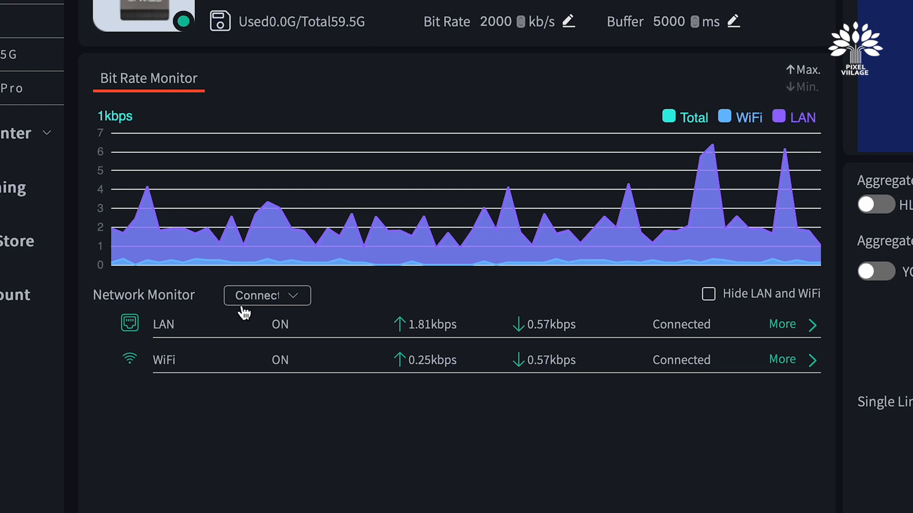
left_click(283, 298)
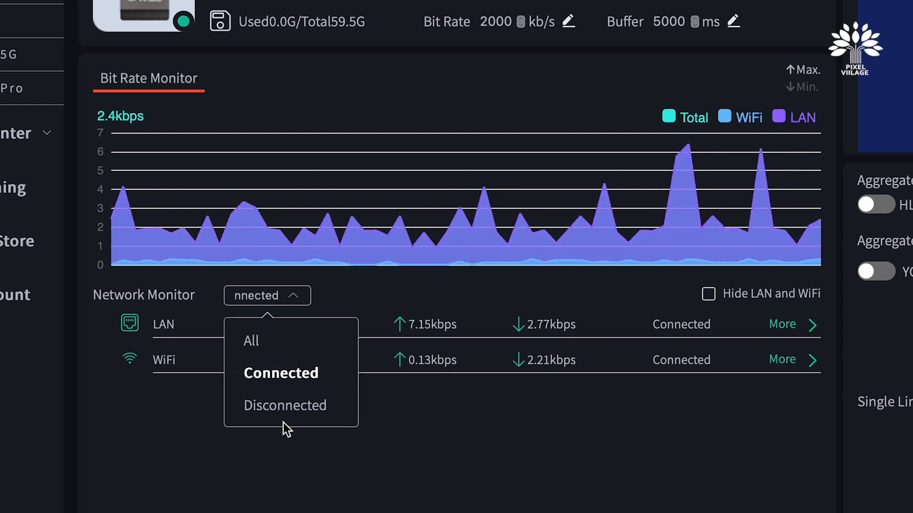
left_click(283, 407)
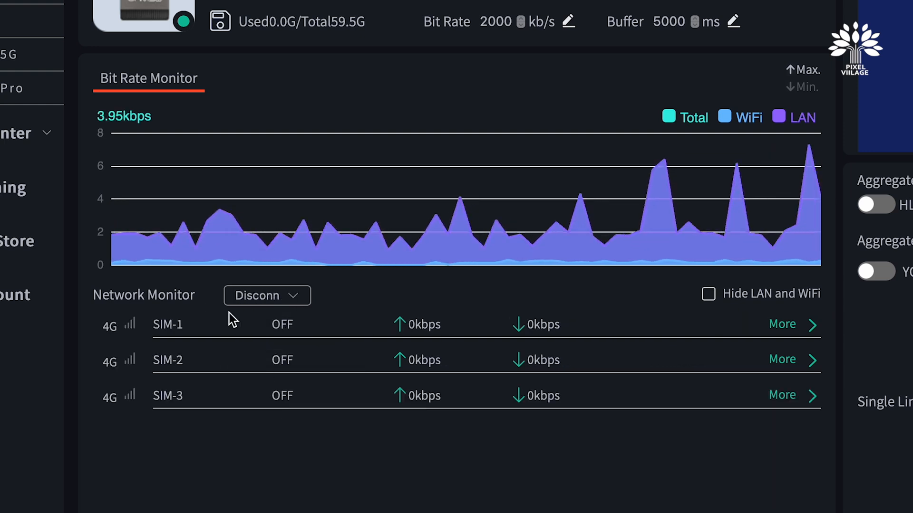
left_click(275, 298)
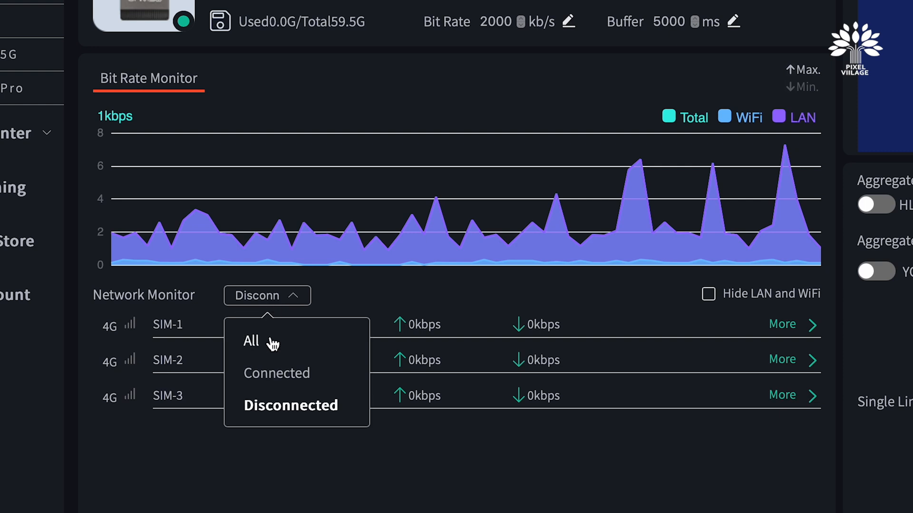
left_click(268, 346)
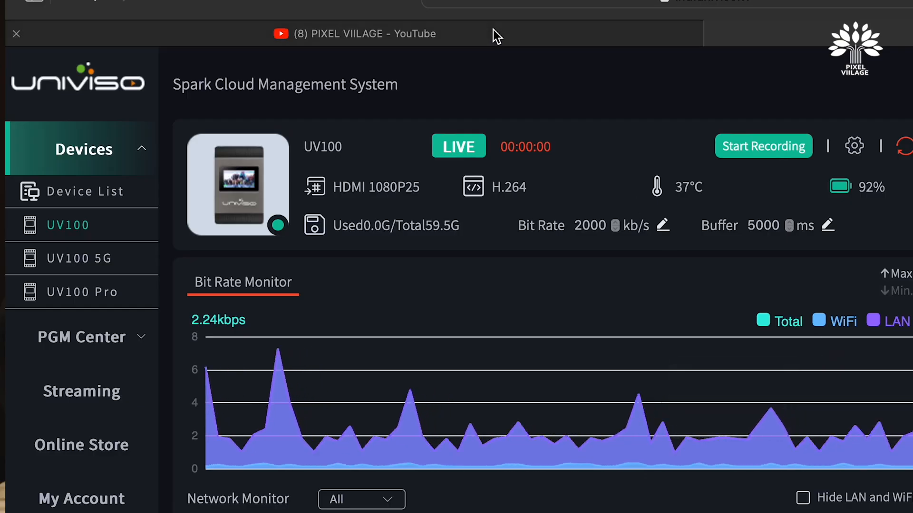
Switch to the YouTube tab and start a later-date live stream using streaming software
mouse_move(493, 29)
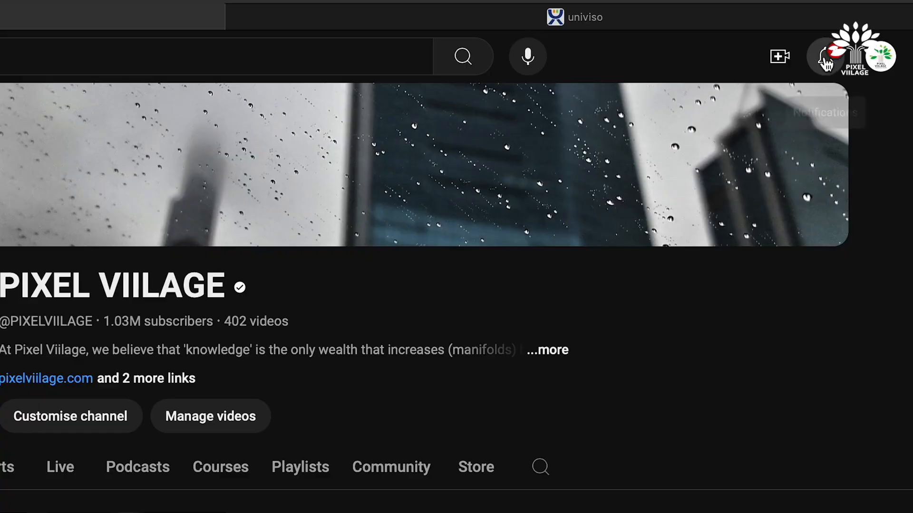
left_click(825, 17)
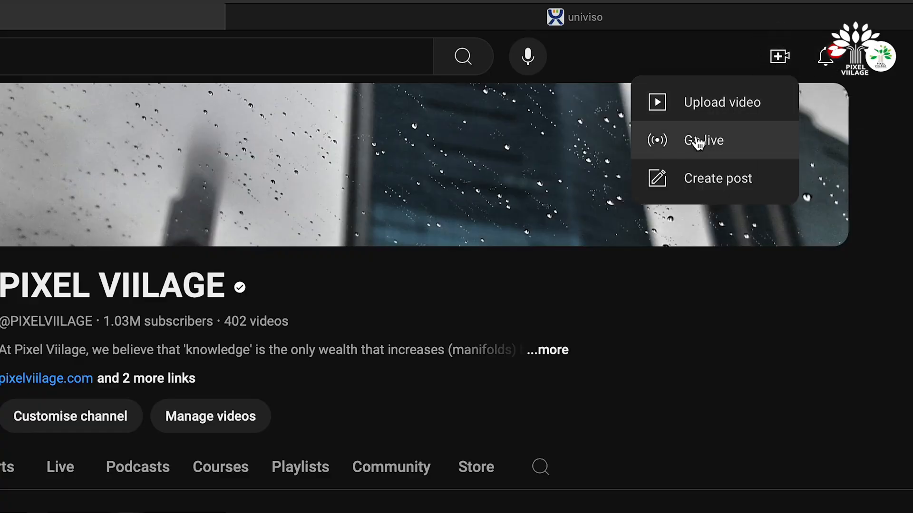
left_click(697, 143)
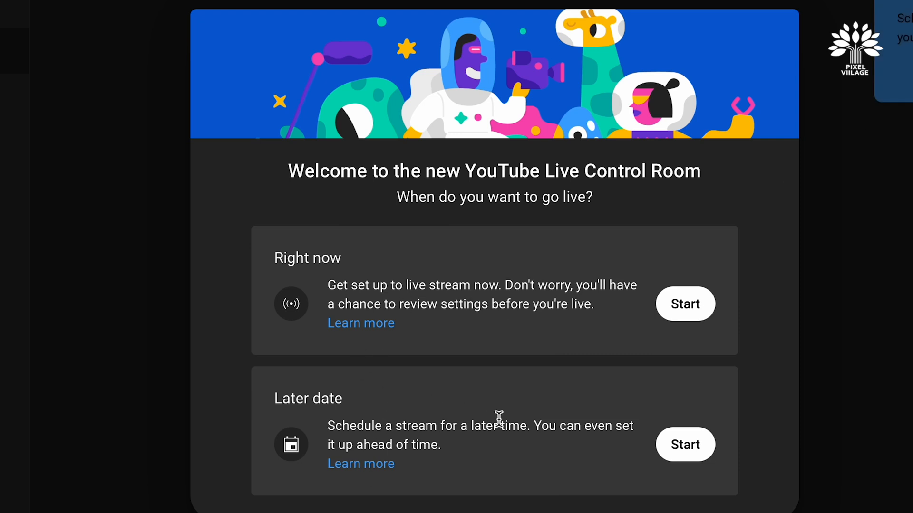
left_click(690, 451)
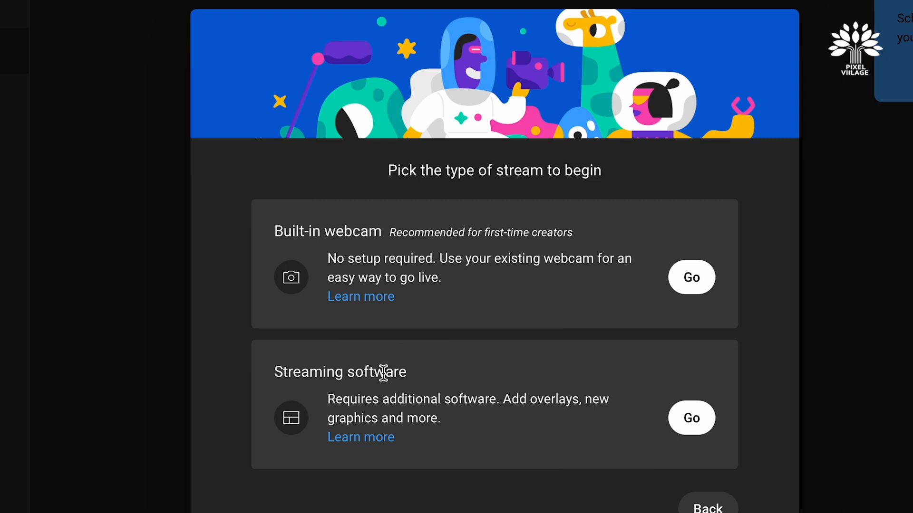
left_click(689, 418)
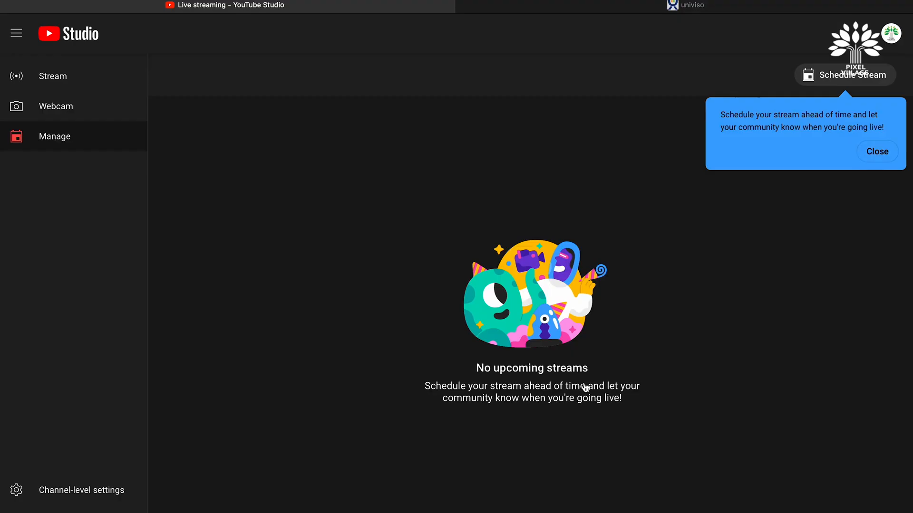
Create a new scheduled stream titled Univiso Spark Test and mark it as not Made for Kids
left_click(879, 151)
left_click(848, 75)
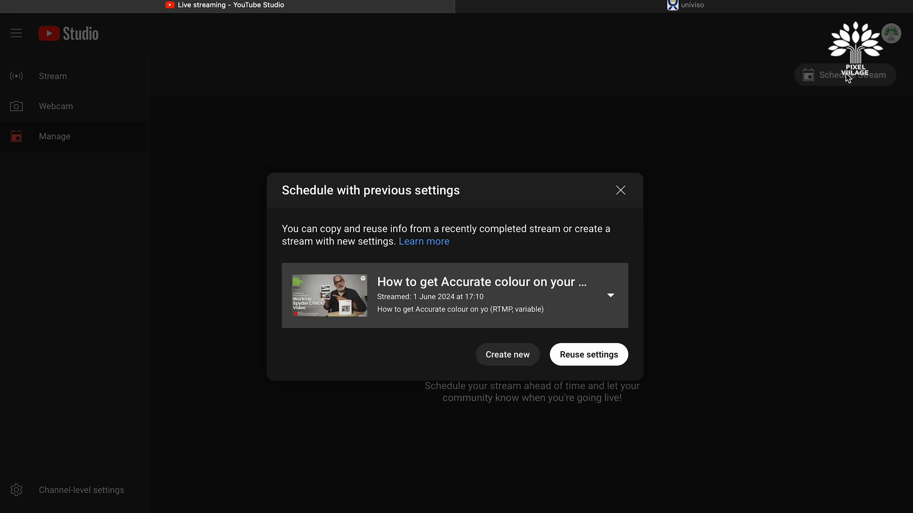
left_click(503, 360)
left_click(208, 216)
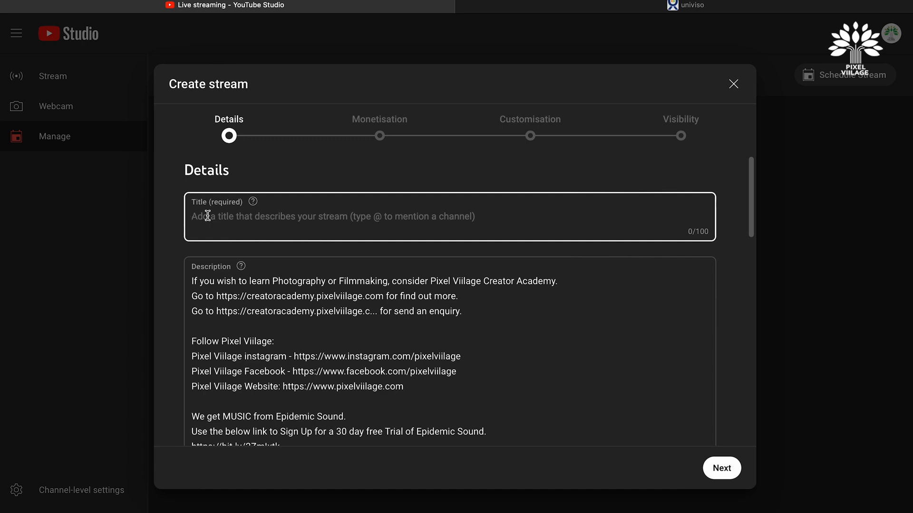
type("Univiso")
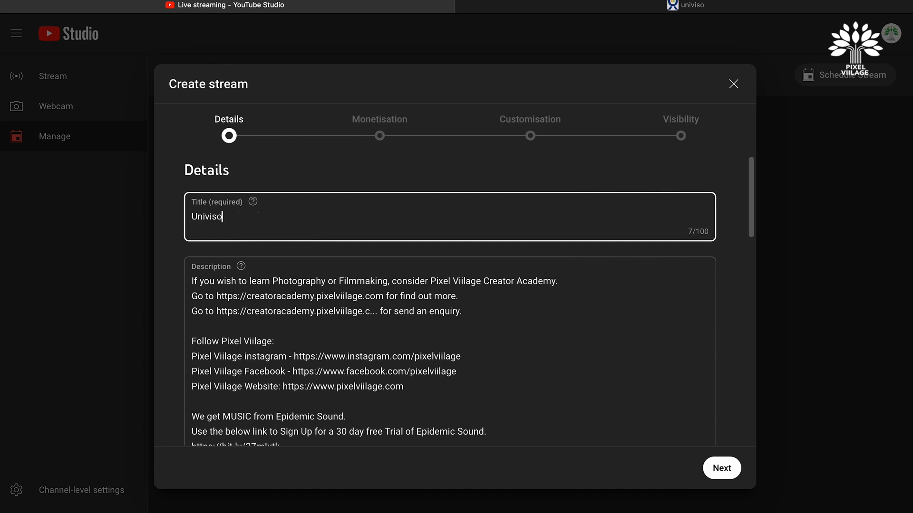
type(" Spark Test")
key("Return")
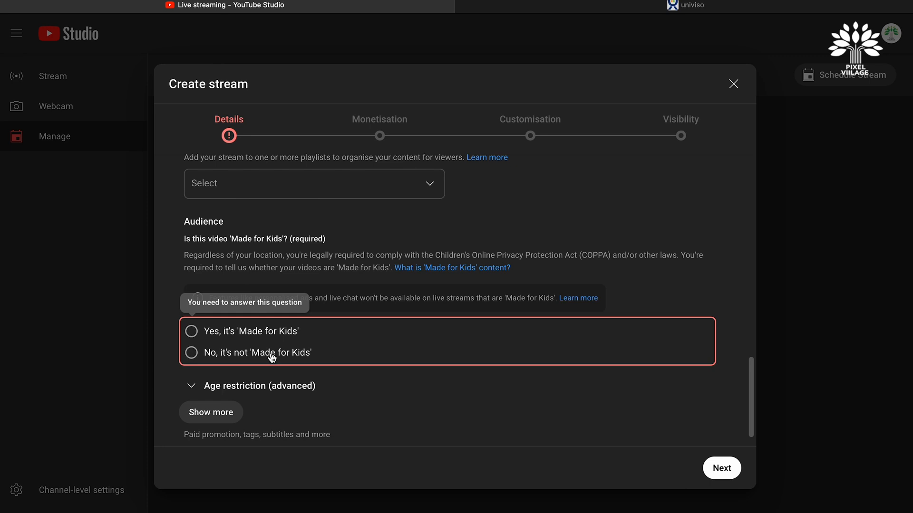
left_click(272, 357)
left_click(724, 470)
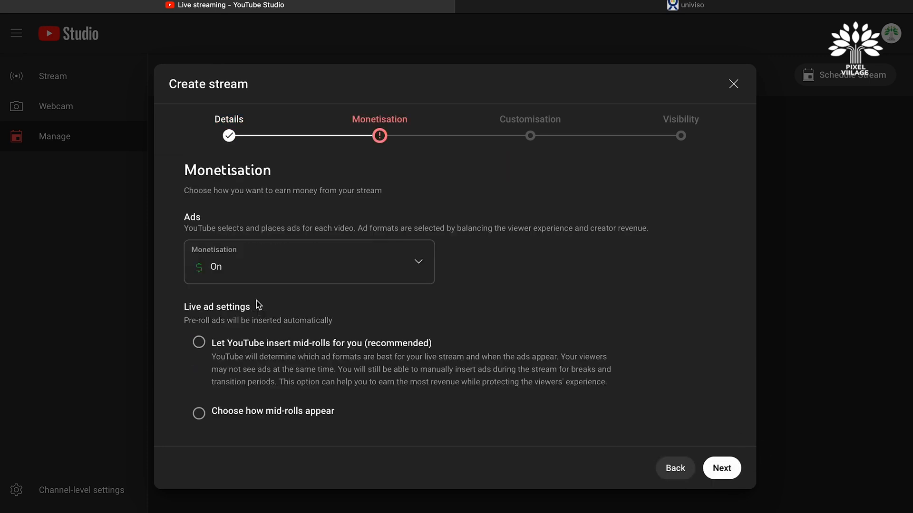
Turn monetisation off for the stream and continue past the customisation settings
left_click(255, 271)
left_click(224, 286)
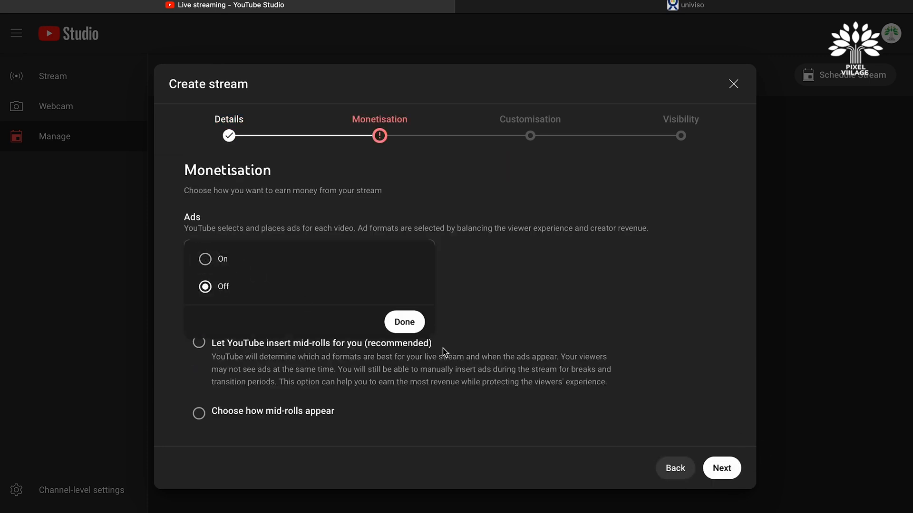
left_click(410, 322)
left_click(721, 469)
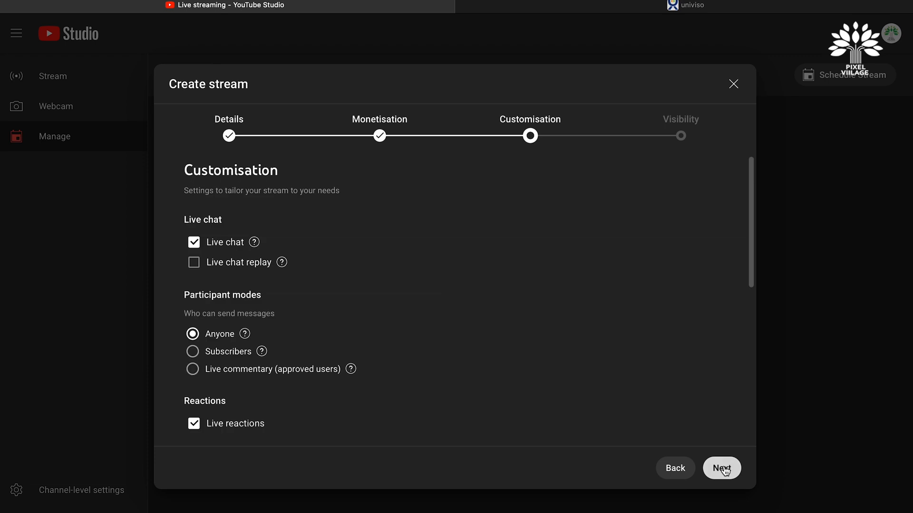
left_click(721, 468)
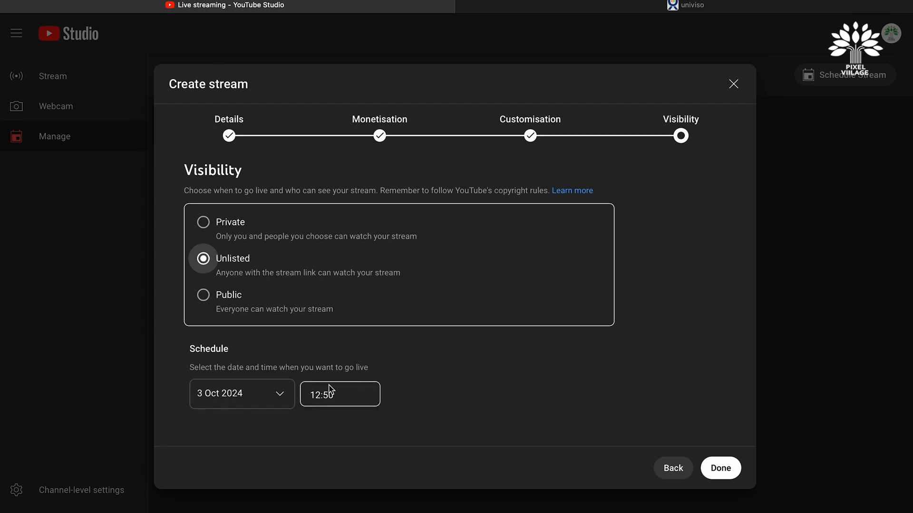
Set the scheduled start time to 13:15 and finish creating the stream
left_click(340, 395)
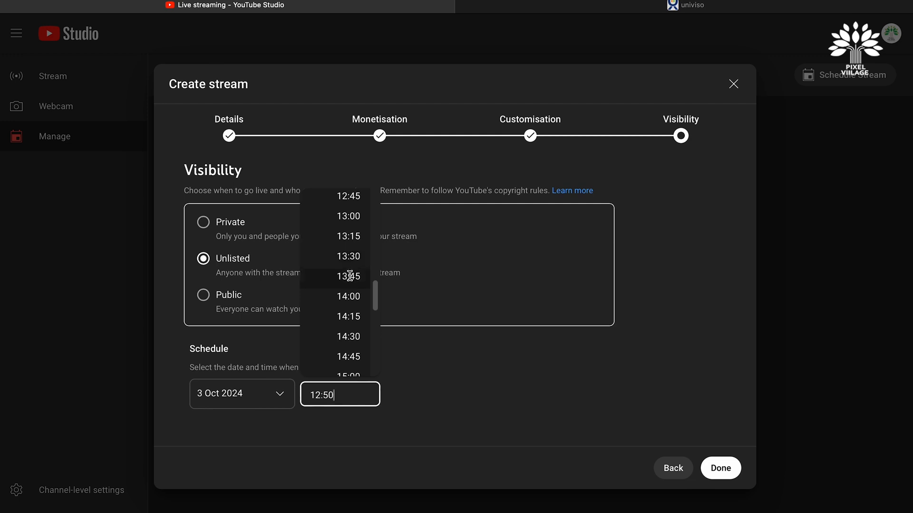
left_click(352, 237)
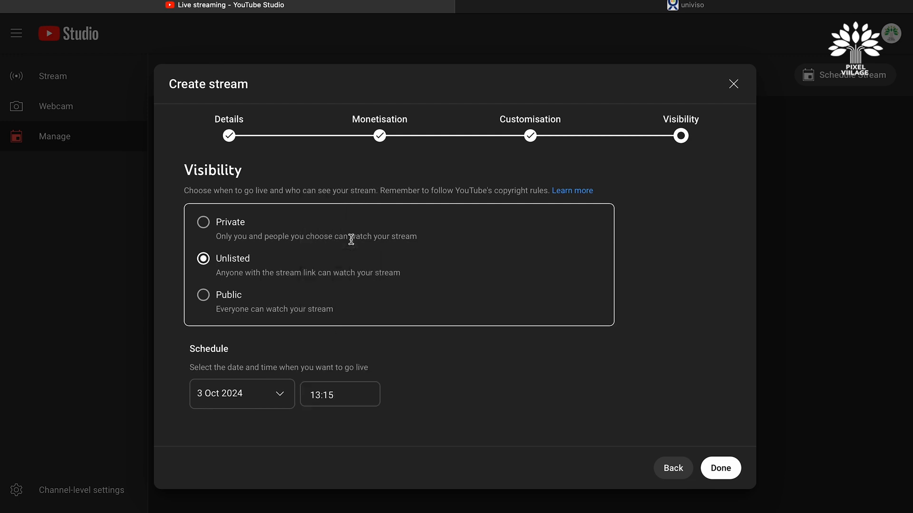
left_click(721, 470)
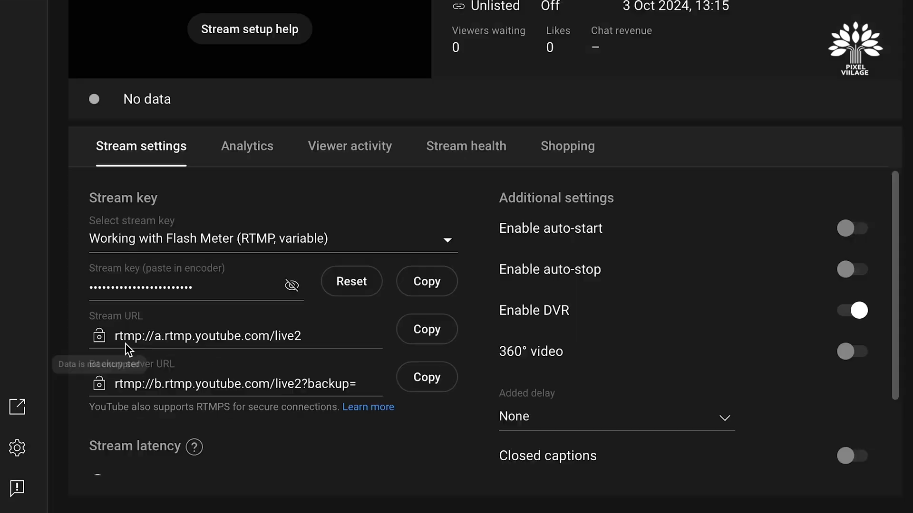
Copy the YouTube stream URL, then add a new aggregated stream URL named Univiso Spartk Demo on the device
left_click(434, 336)
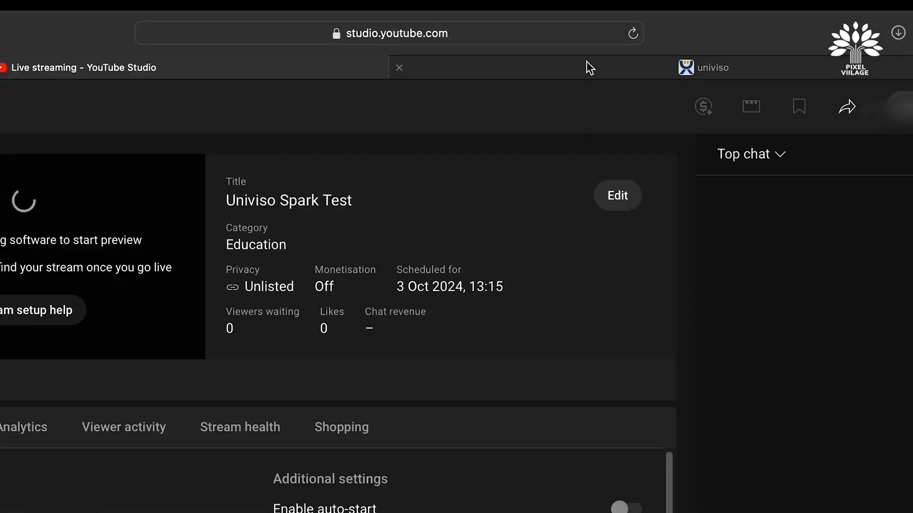
left_click(586, 60)
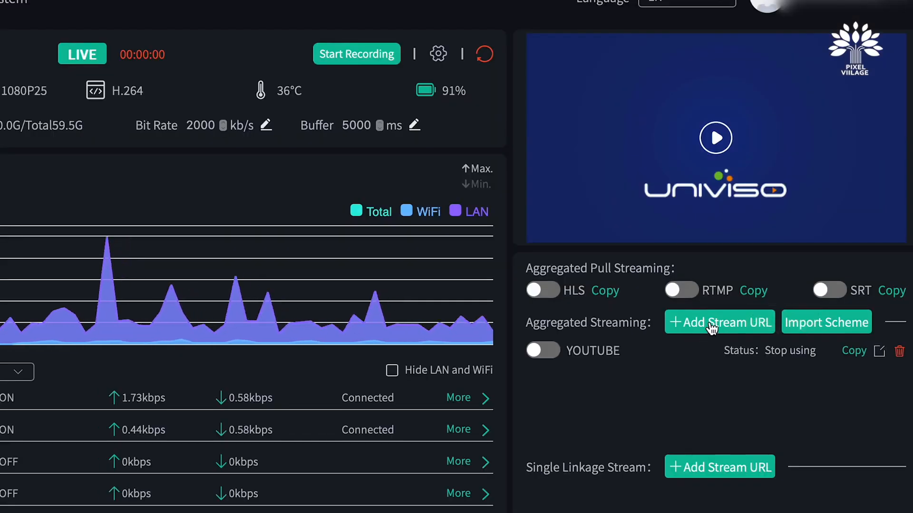
left_click(712, 326)
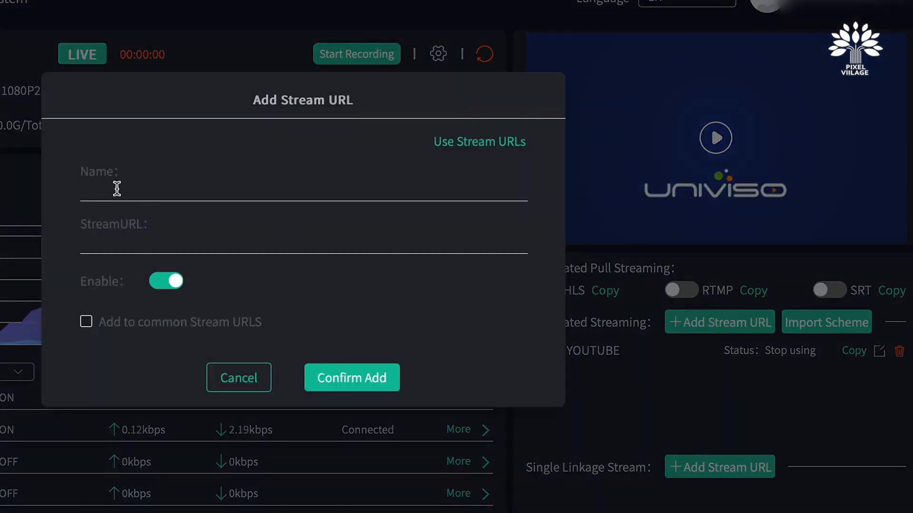
type("univiso ")
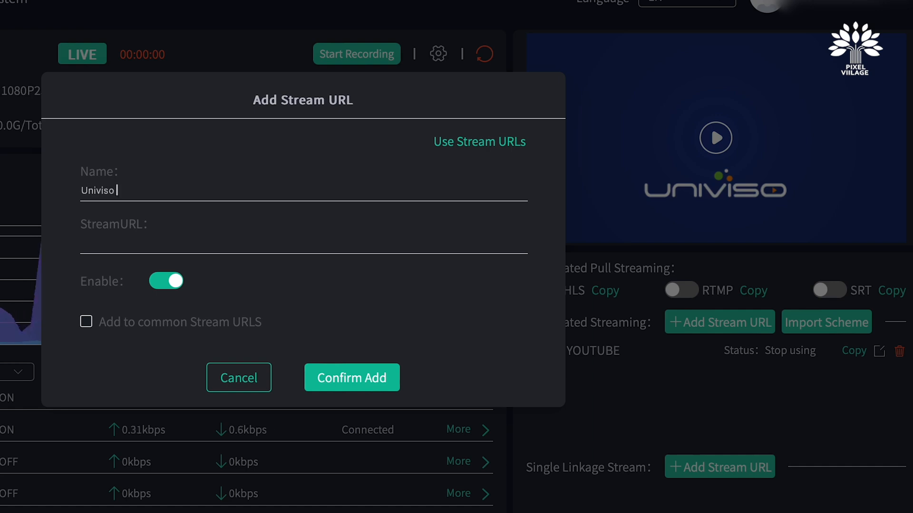
type("Spartk ")
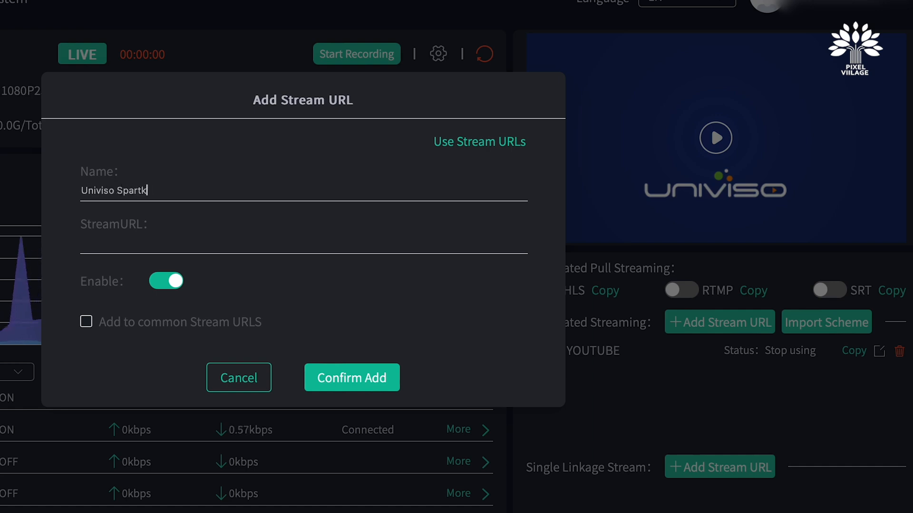
type("Demo")
Fill the stream URL with the pasted YouTube URL plus the copied stream key, and add it to common stream URLs
left_click(109, 240)
key("ctrl+v")
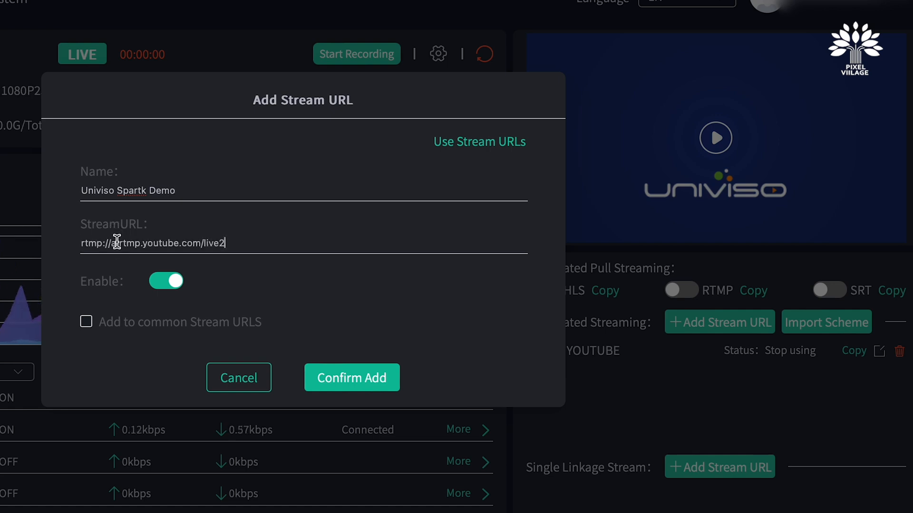
type("/")
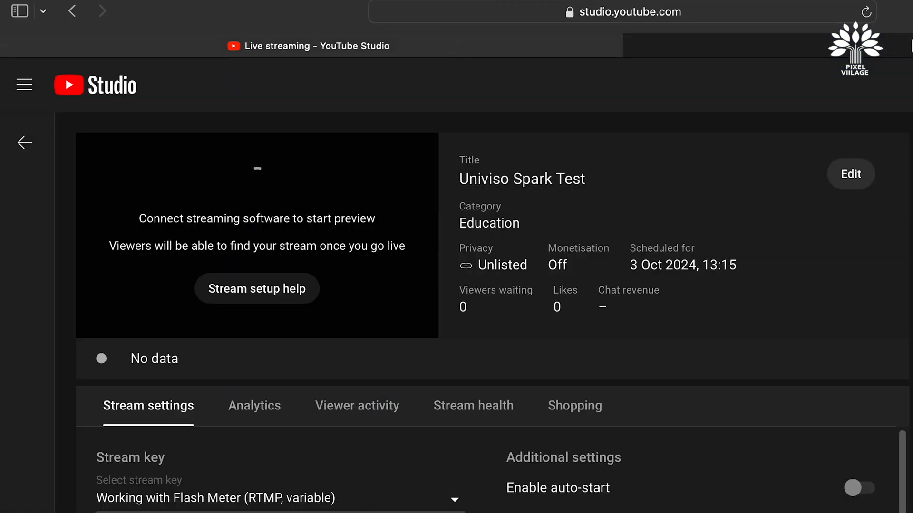
left_click(424, 298)
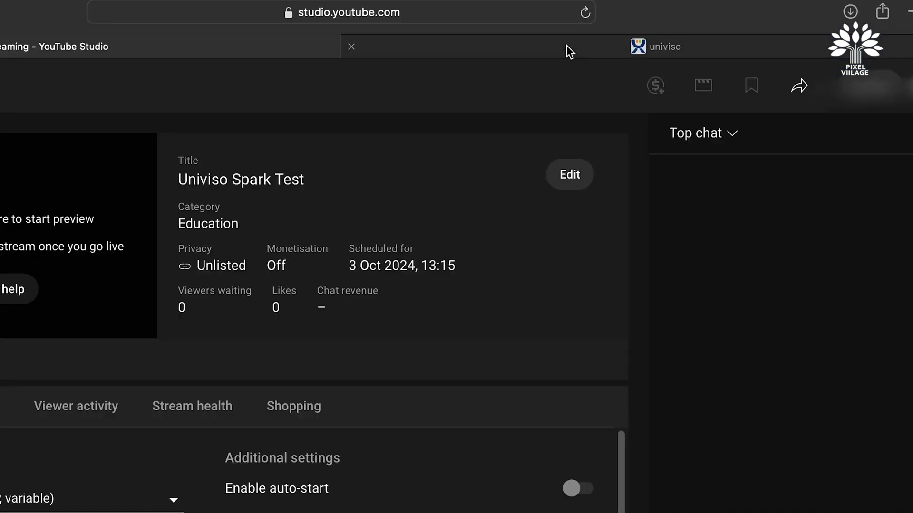
left_click(566, 45)
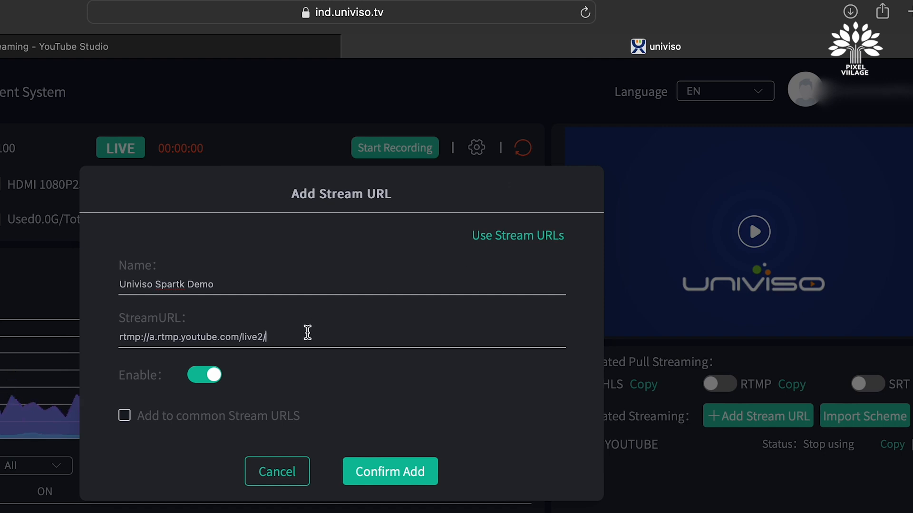
key("super+v")
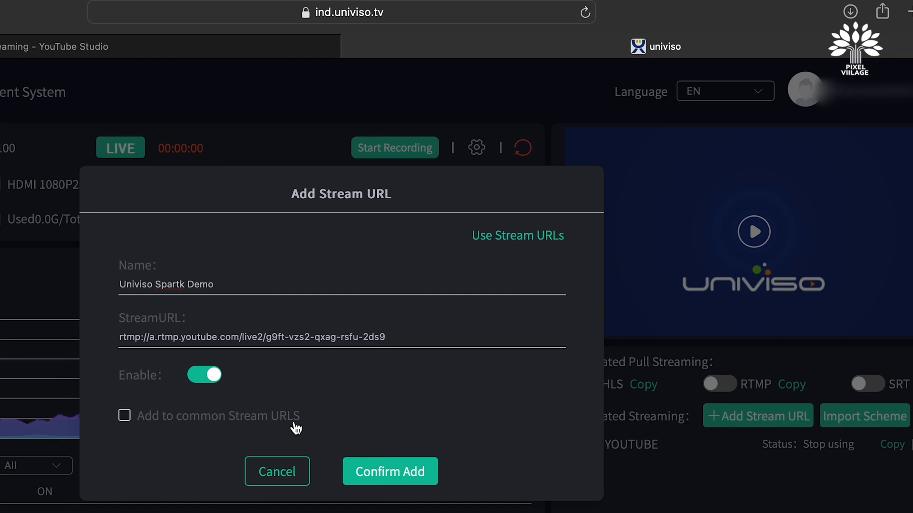
left_click(125, 418)
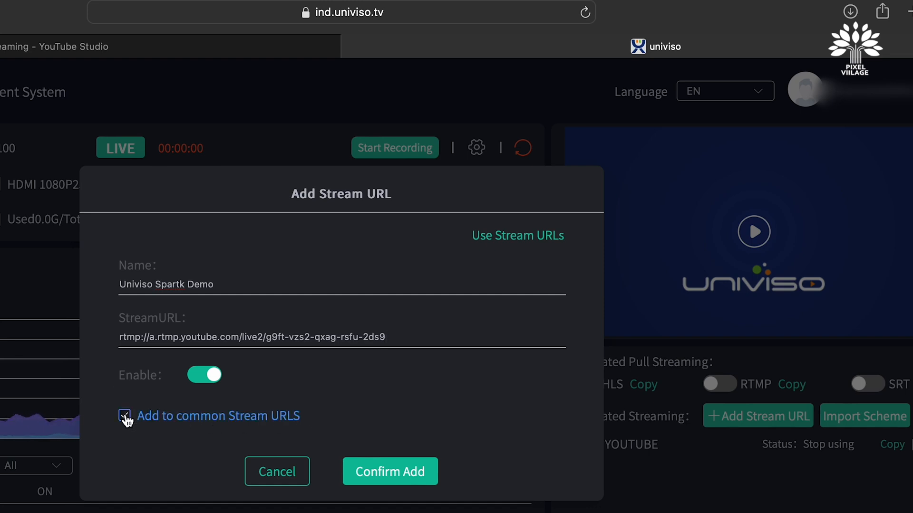
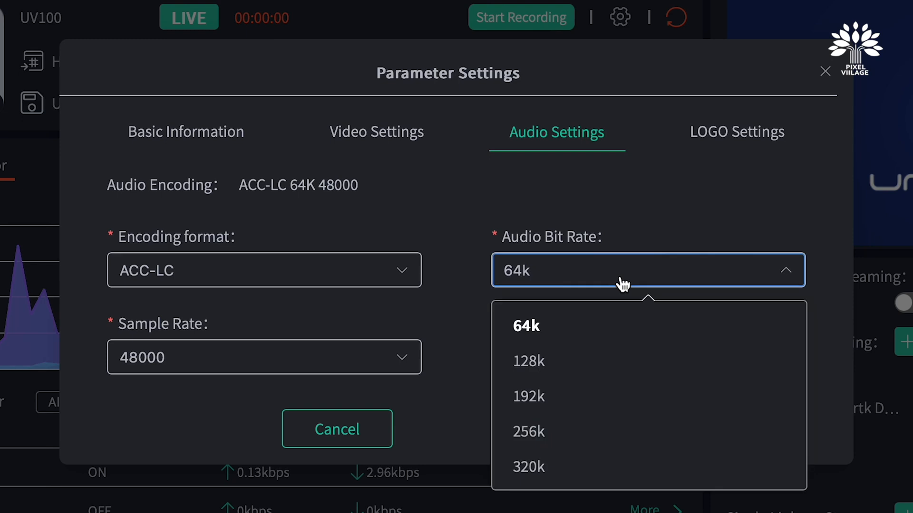
Keep the audio bit rate at 64k and drag the logo overlay toward the top-left of the preview
left_click(533, 327)
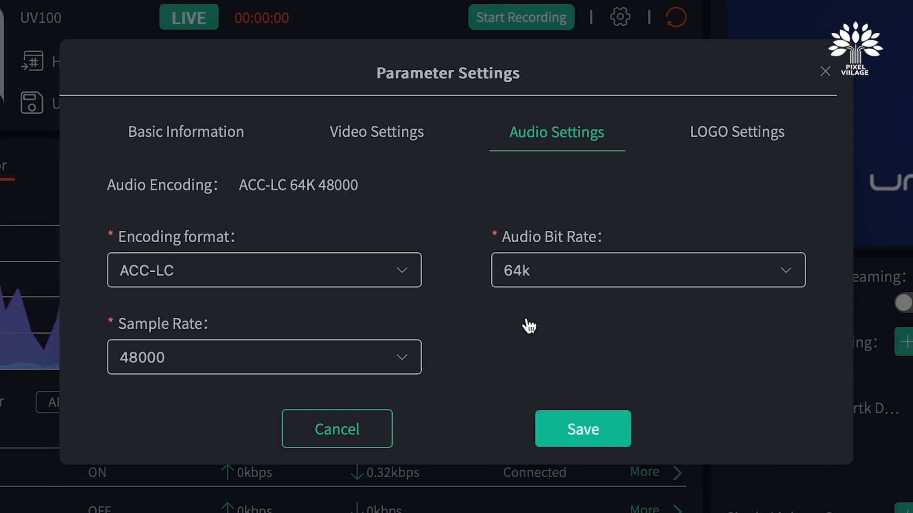
left_click(747, 139)
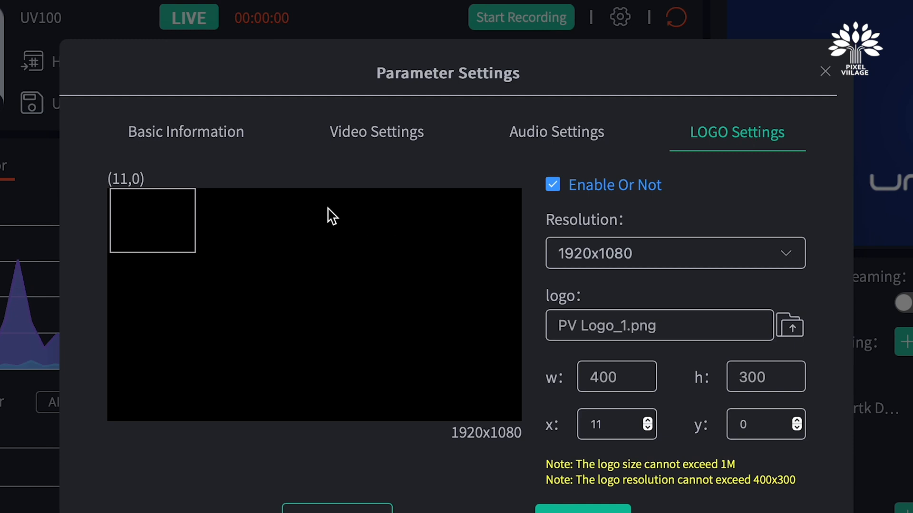
left_click_drag(132, 249, 158, 223)
left_click_drag(159, 168, 129, 197)
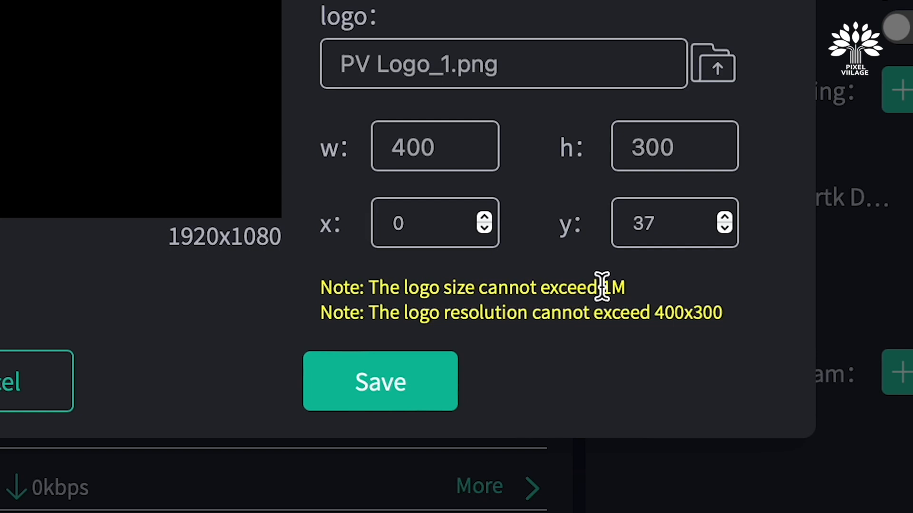
left_click(725, 62)
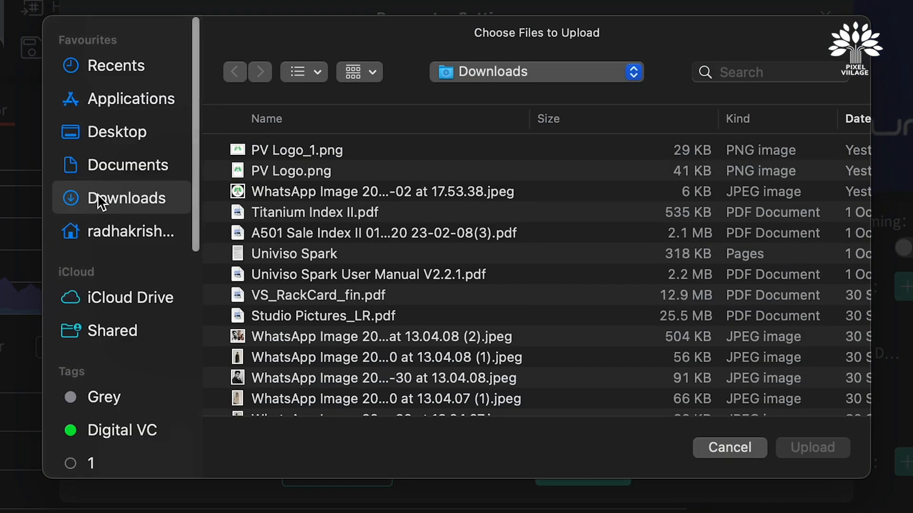
left_click(276, 152)
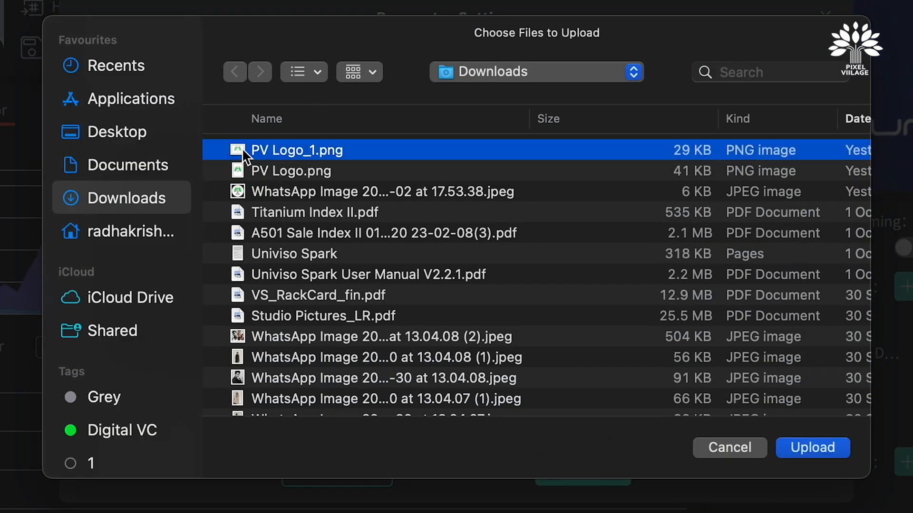
left_click(726, 447)
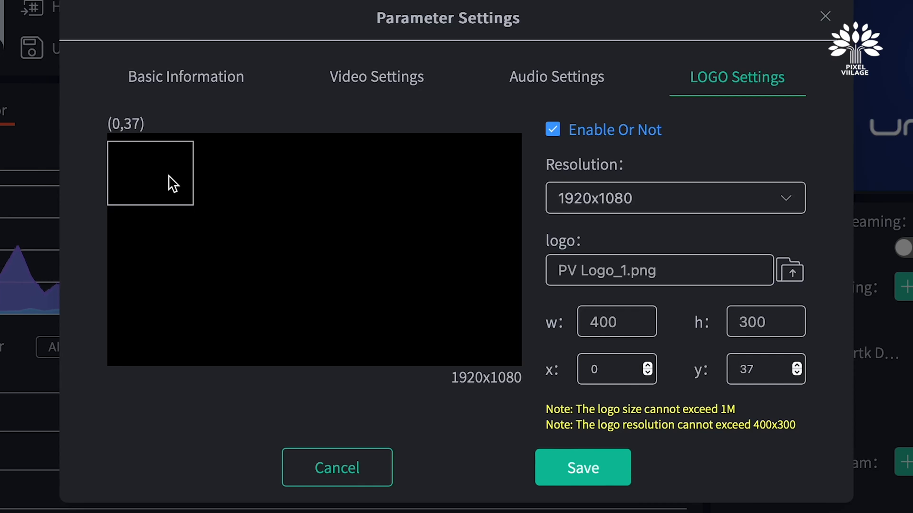
Move the logo overlay into the top-left corner of the preview at position 0,0
left_click_drag(166, 192, 149, 163)
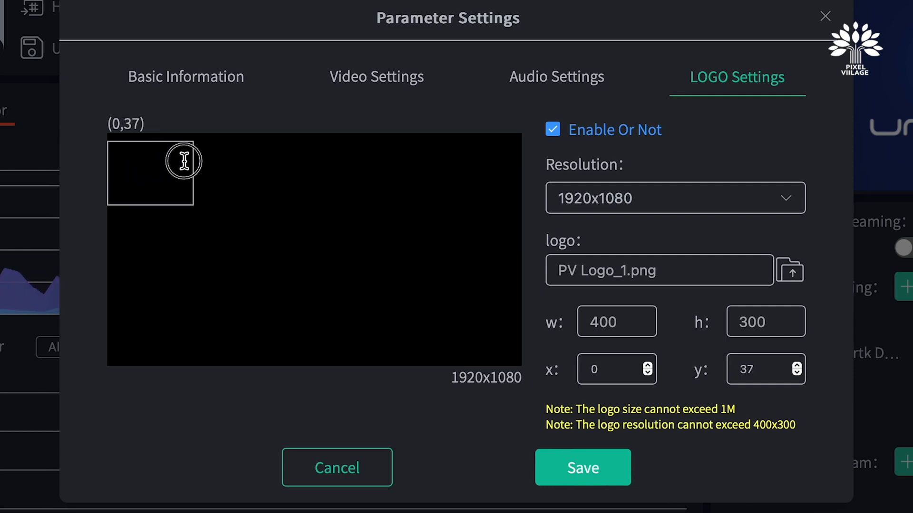
left_click_drag(184, 161, 144, 153)
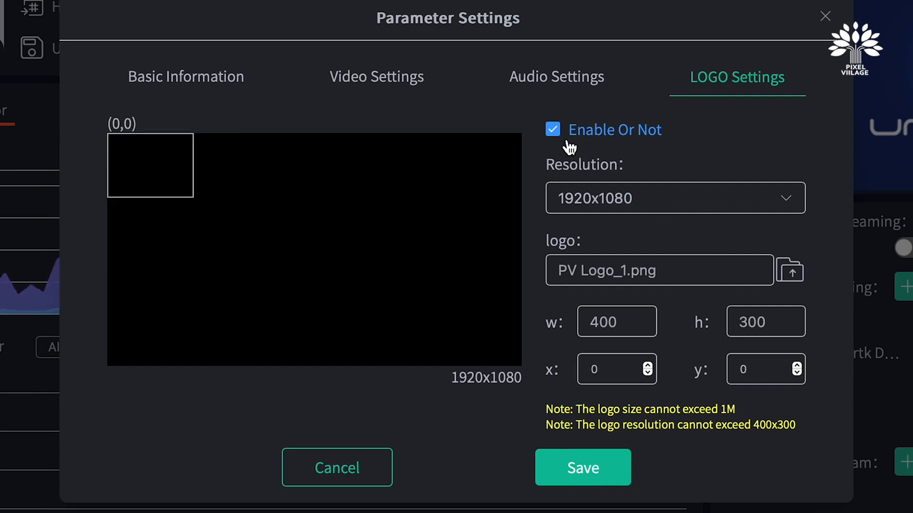
left_click(553, 132)
left_click(553, 133)
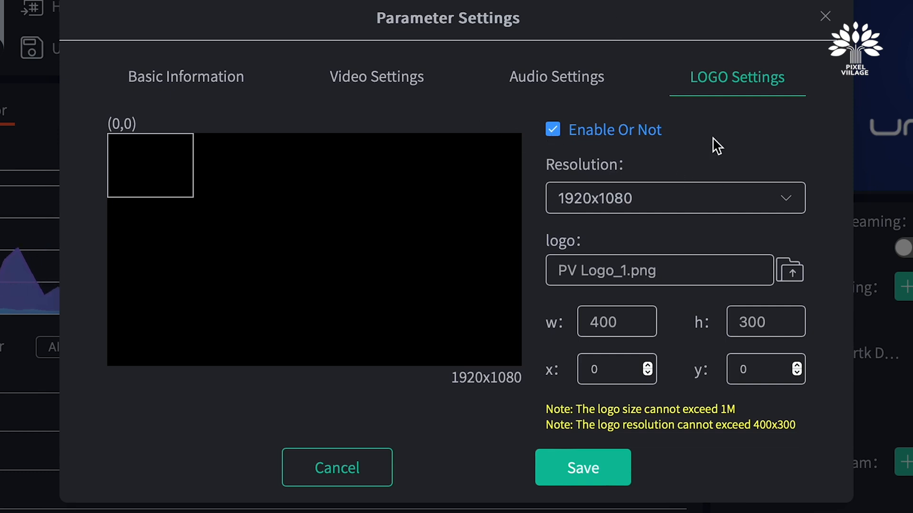
Review the basic, video and audio settings tabs and save the parameter settings
left_click(206, 86)
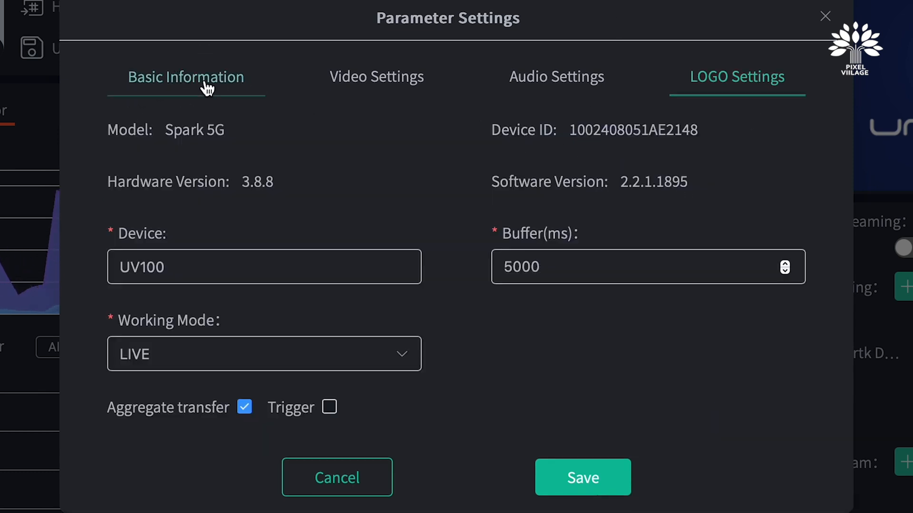
left_click(399, 92)
left_click(553, 86)
left_click(728, 86)
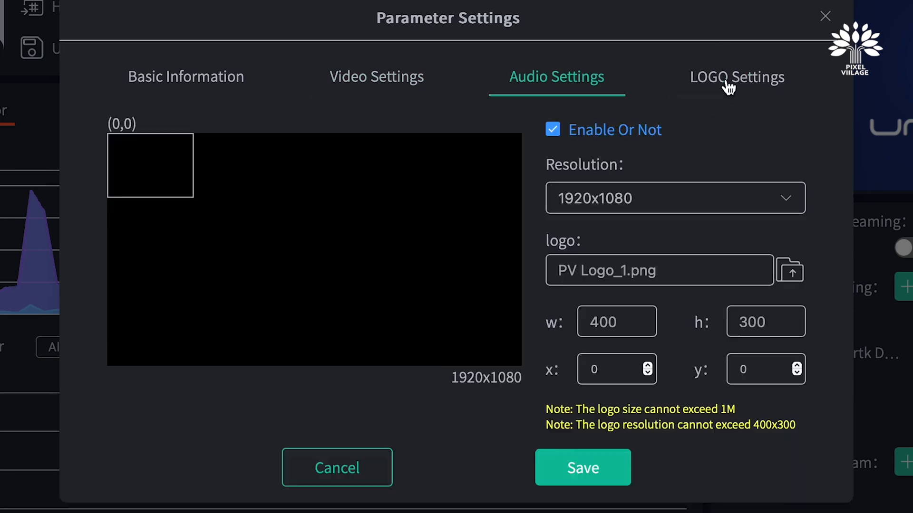
left_click(588, 471)
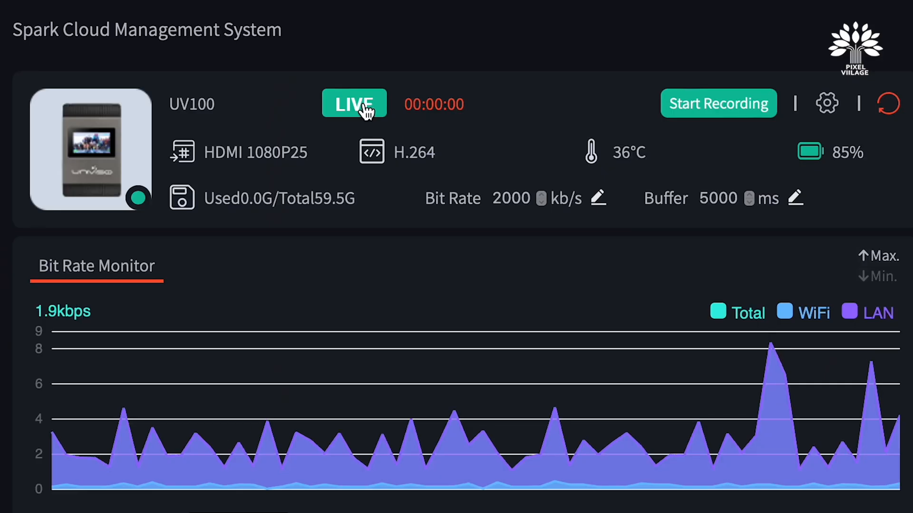
Start live streaming on the device, keeping the default live streaming name
left_click(366, 112)
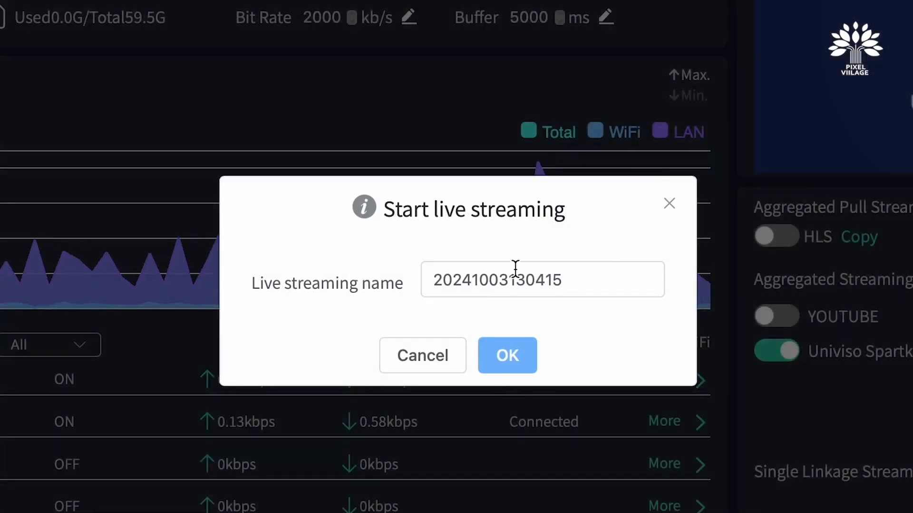
left_click(521, 364)
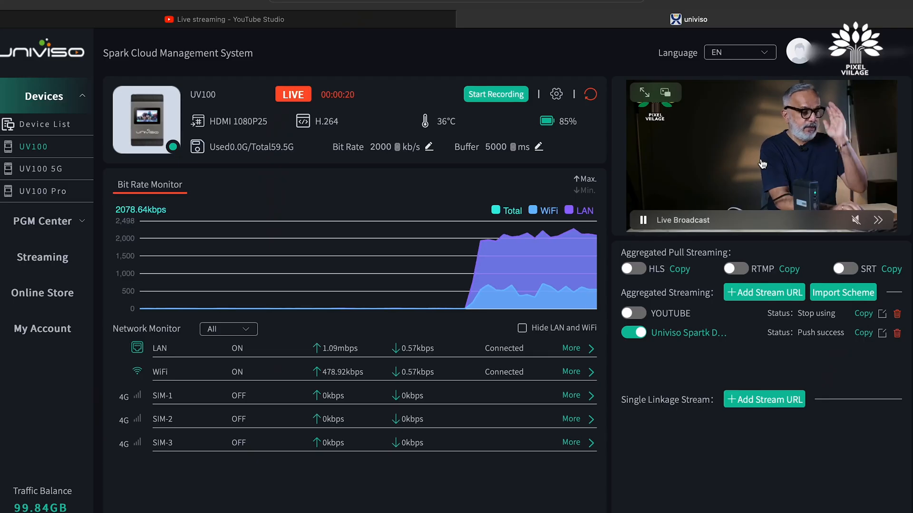
Switch to the YouTube Studio tab, dismiss the tip, and go live with the stream
left_click(297, 21)
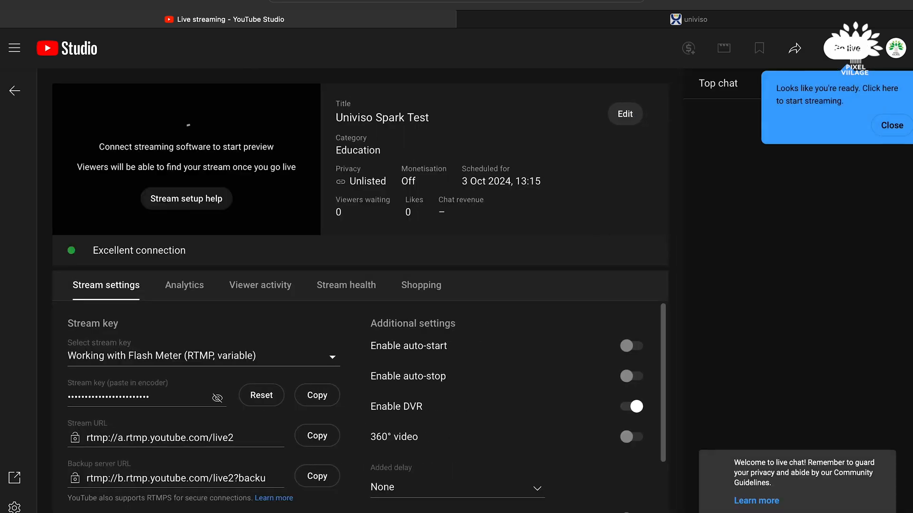
left_click(892, 126)
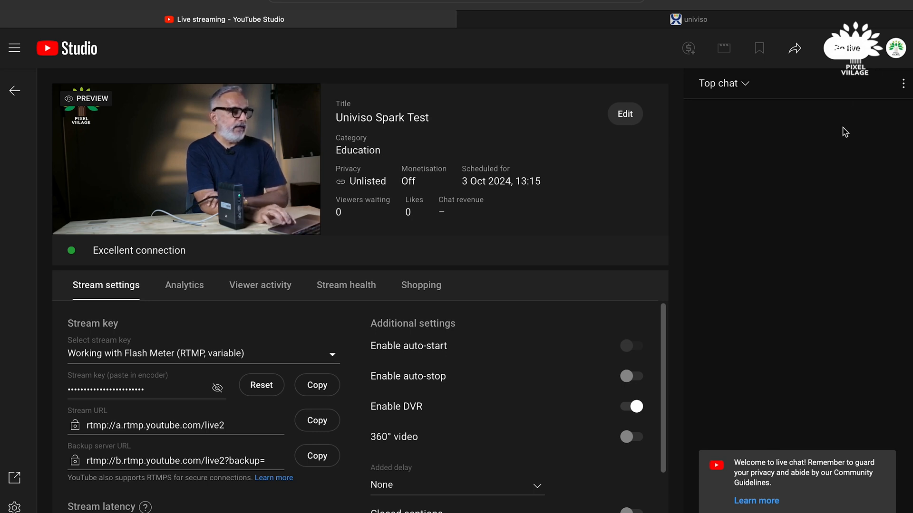
left_click(848, 49)
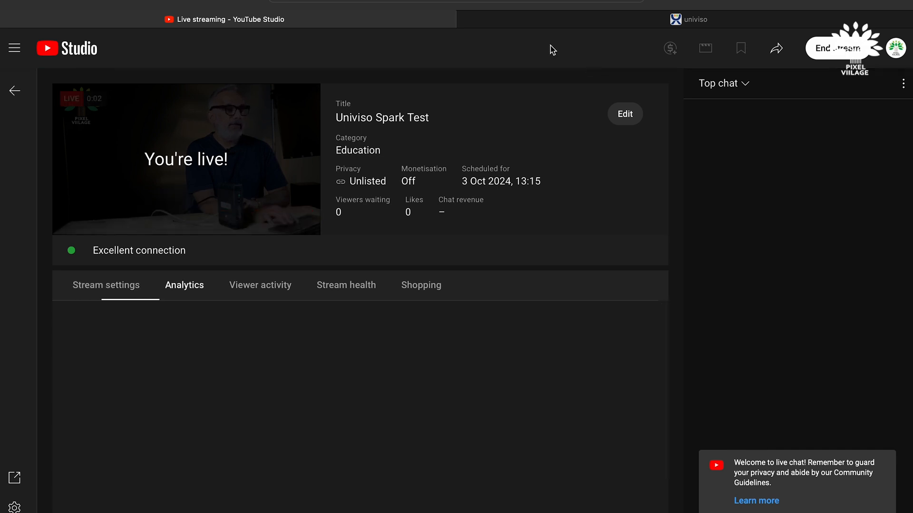
Open YouTube in a new browser tab
left_click(548, 23)
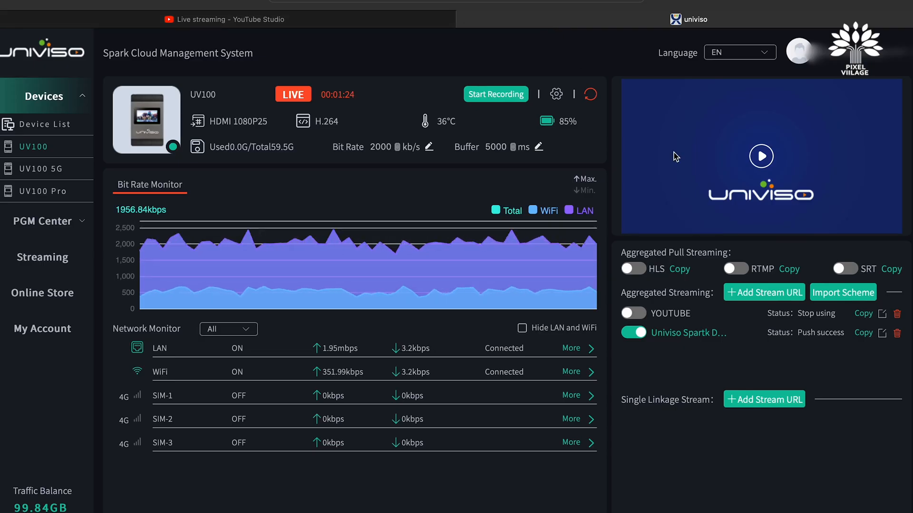
key("super+t")
type("you")
key("Return")
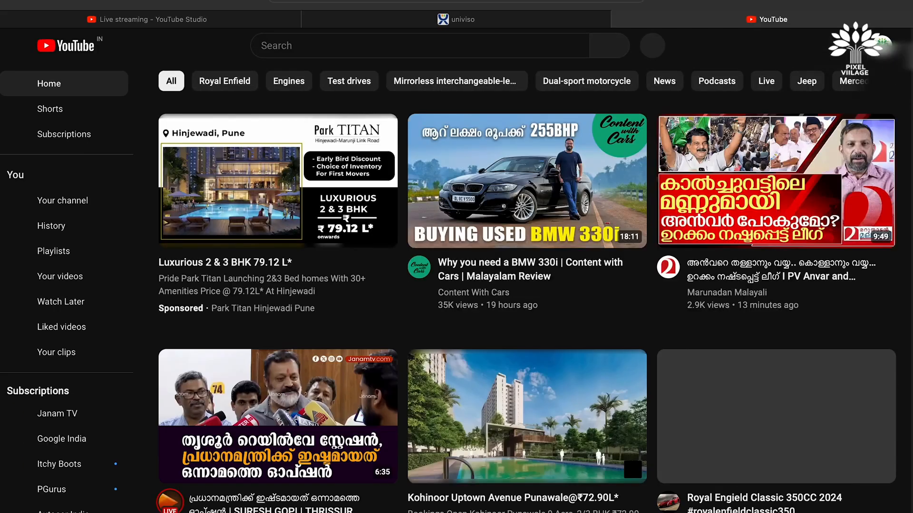
Open the Univiso Spark Test live stream from the channel's Live content list in YouTube Studio
left_click(883, 44)
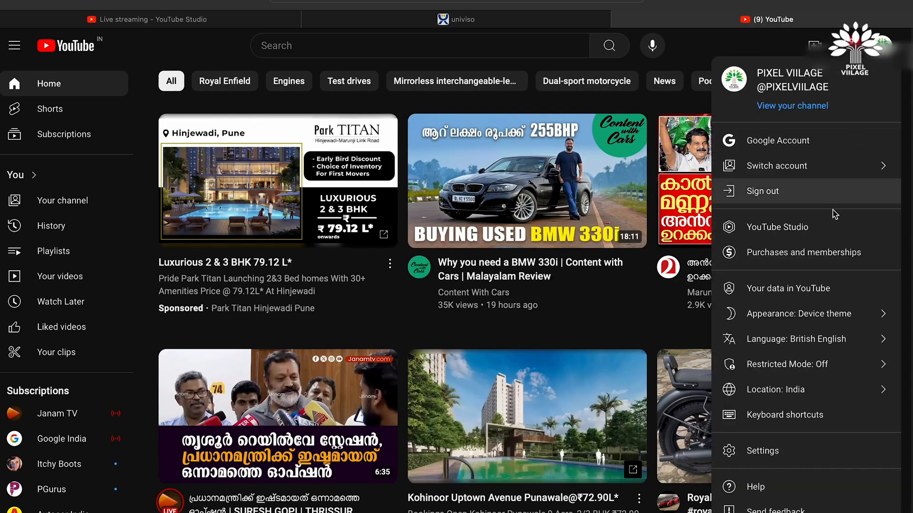
left_click(824, 232)
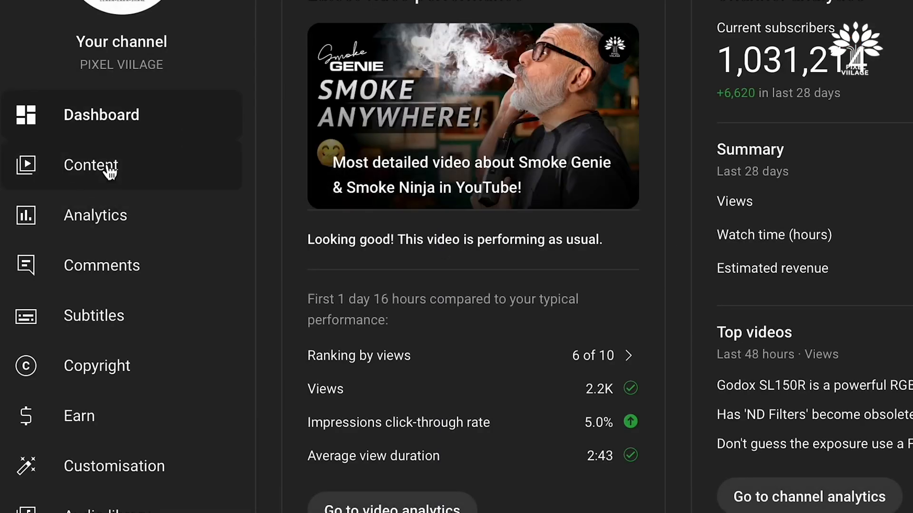
left_click(110, 172)
left_click(497, 129)
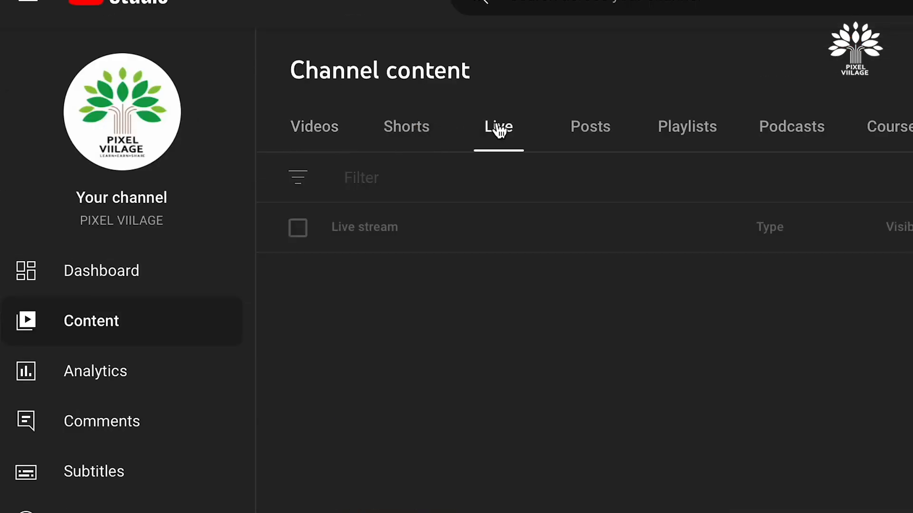
mouse_move(351, 325)
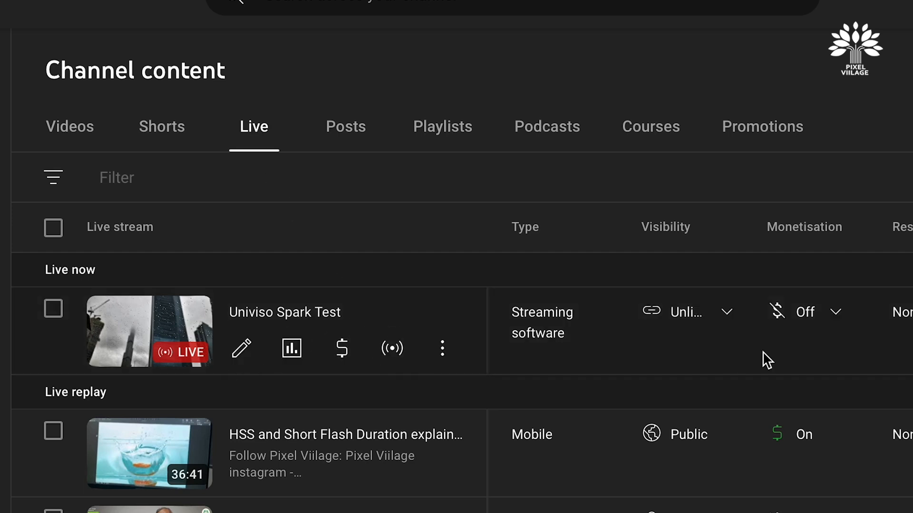
left_click(167, 340)
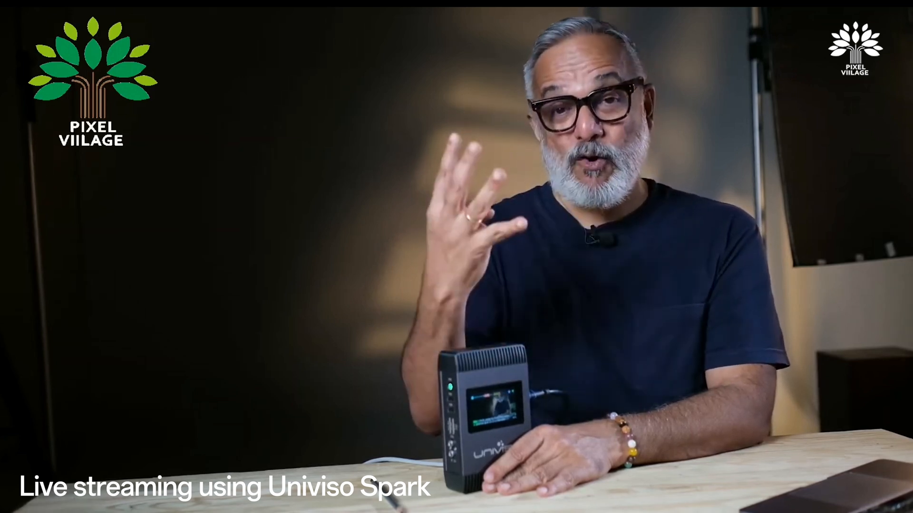
Compare the public live playback with the YouTube Studio stream view across browser tabs
key("super+Tab")
key("super+Tab")
key("super+Tab")
key("super+Tab")
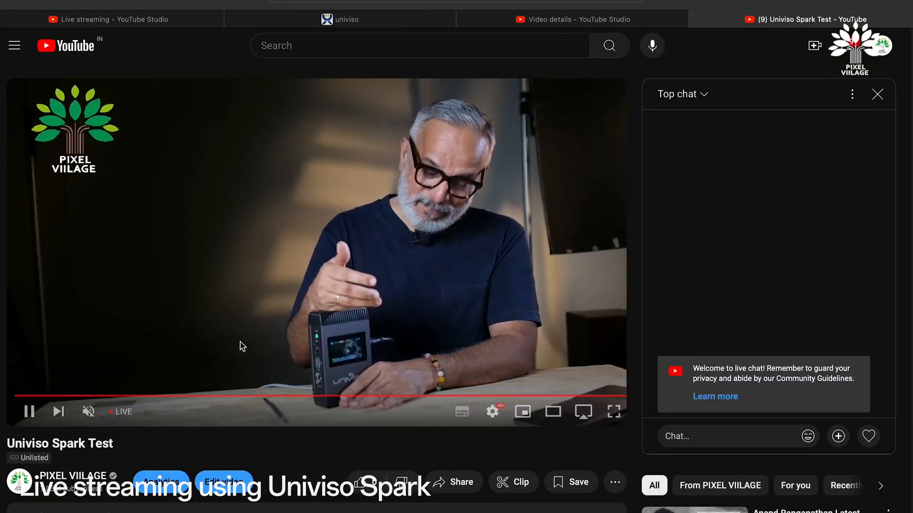
left_click(184, 17)
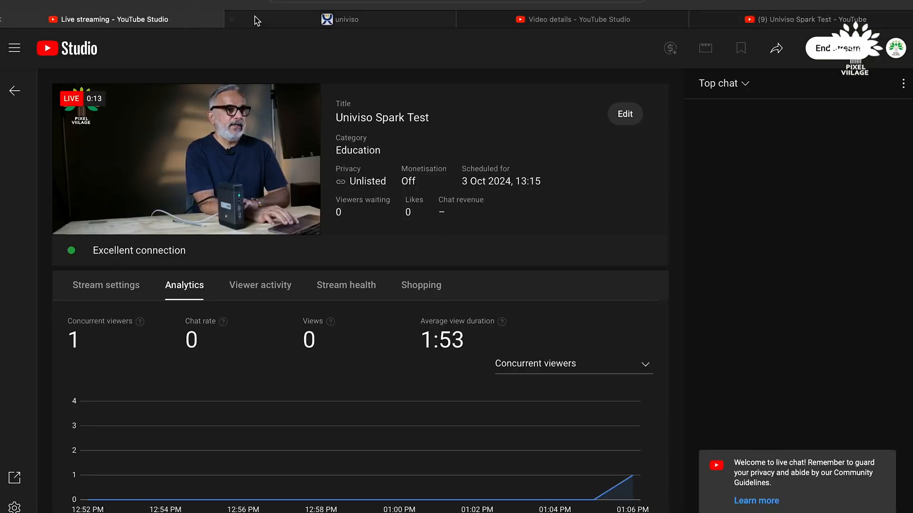
left_click(370, 22)
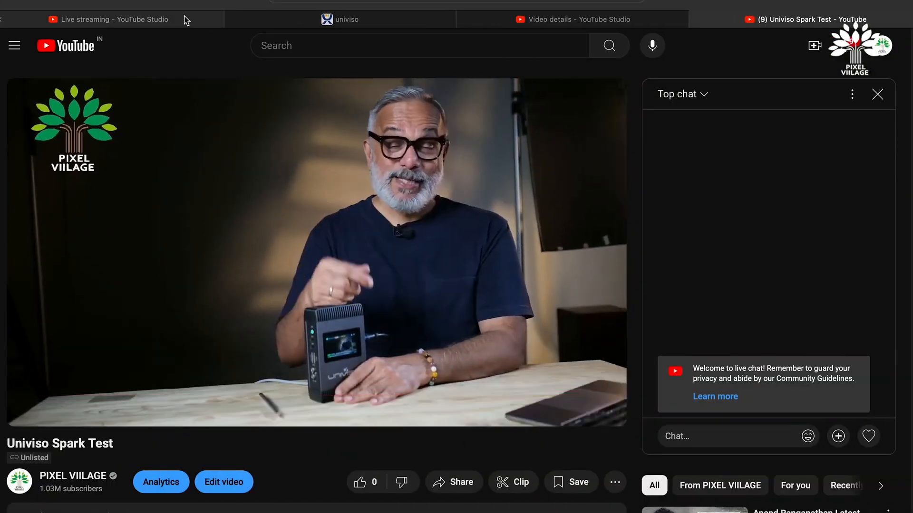
left_click(183, 18)
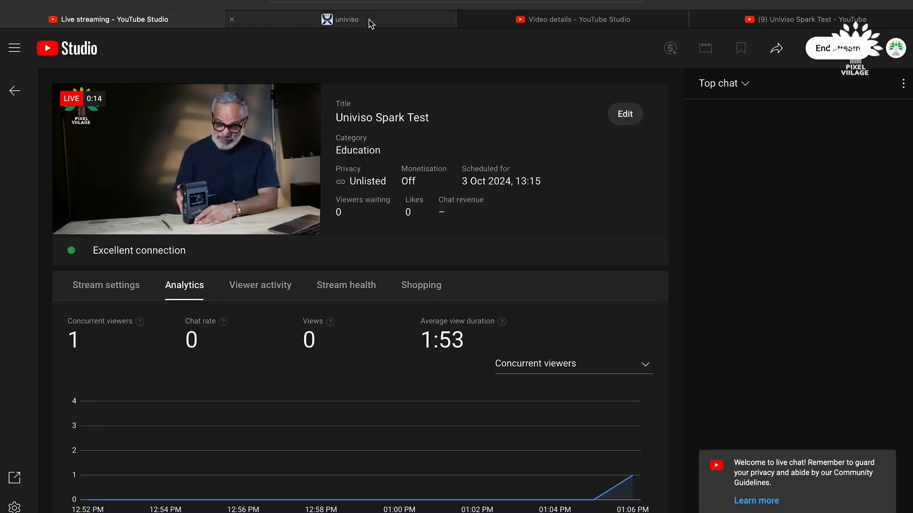
Stop the live broadcast on the device in the cloud management system
left_click(326, 19)
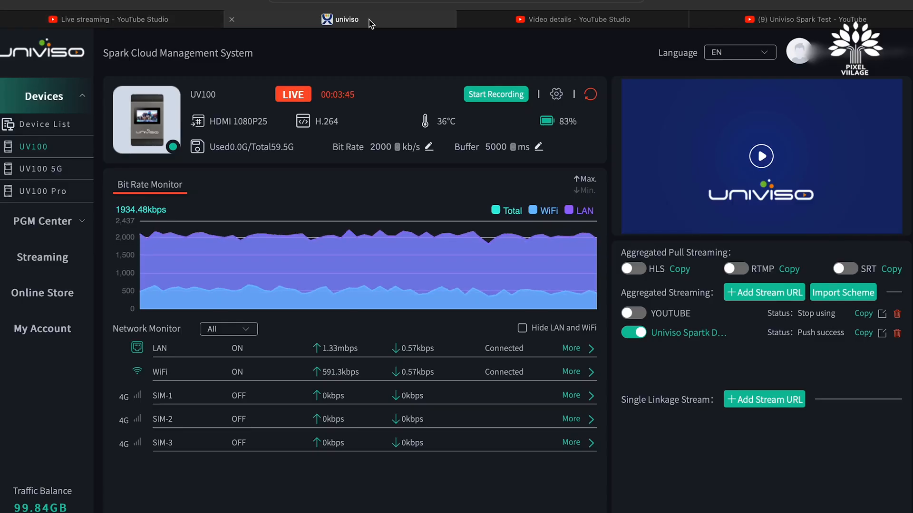
left_click(294, 95)
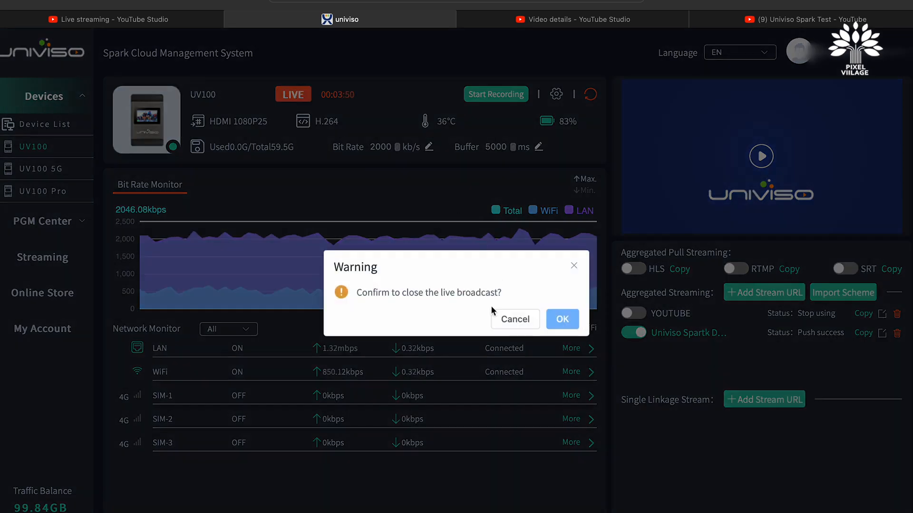
left_click(559, 320)
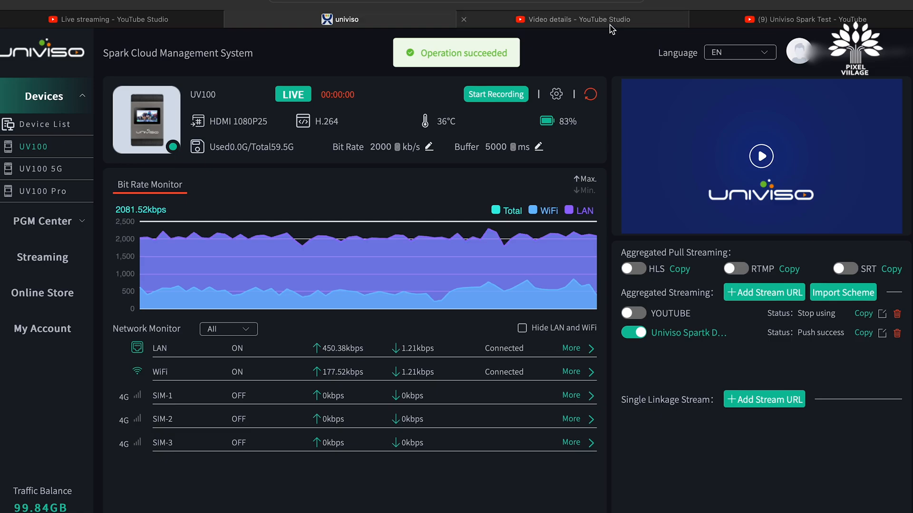
End the stream in YouTube Studio
left_click(179, 23)
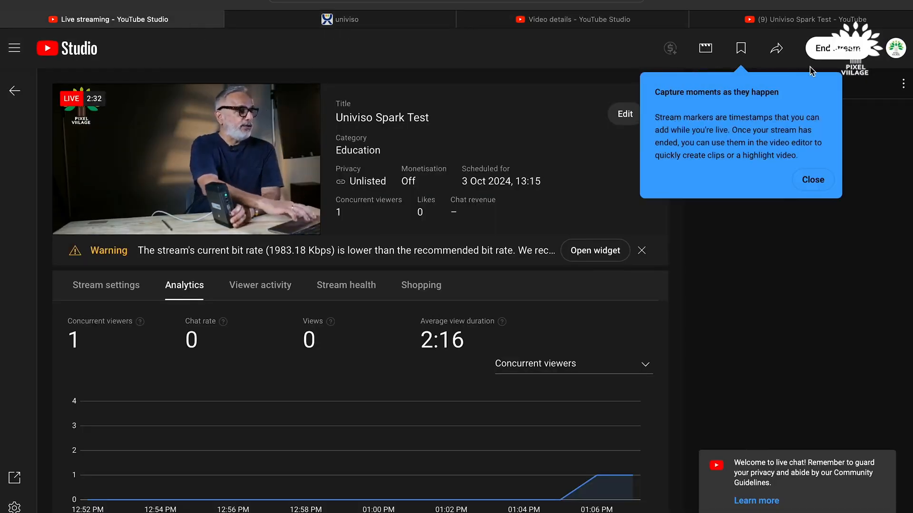
left_click(823, 53)
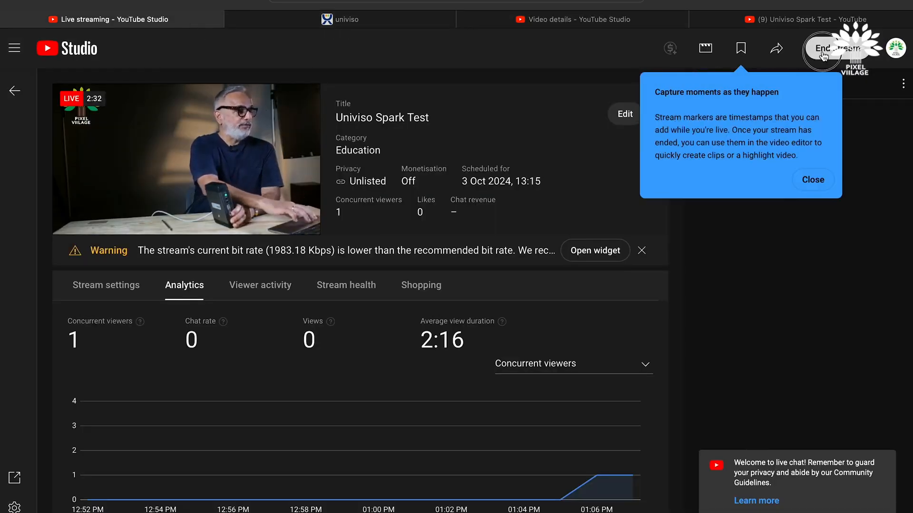
left_click(558, 344)
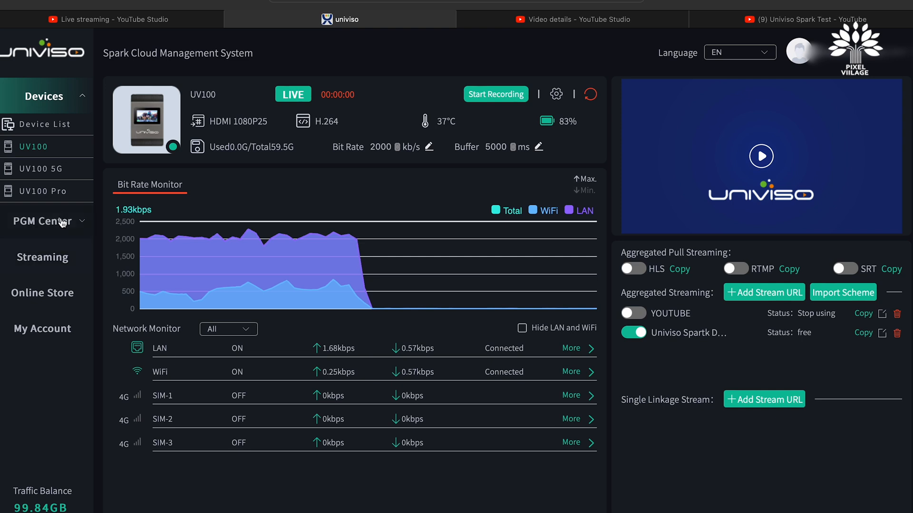
Browse the PGM Center footage library and the Streaming stream lists page
left_click(50, 220)
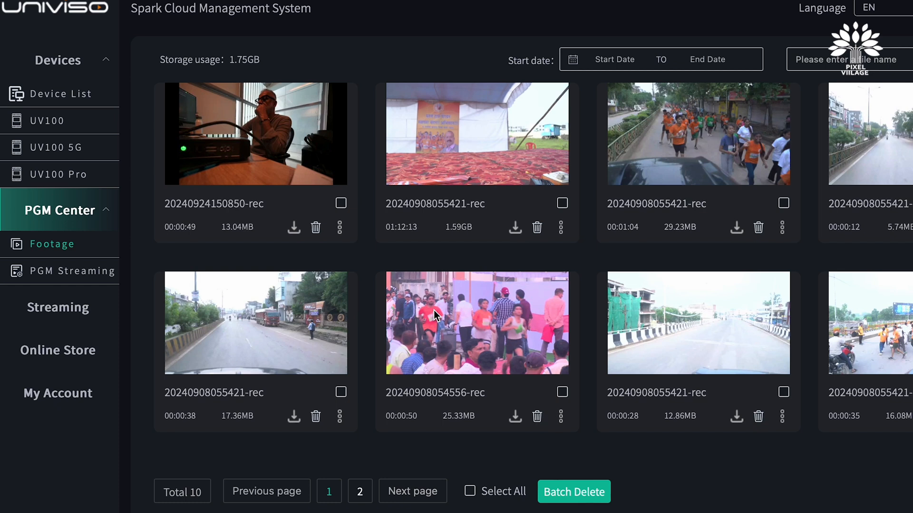
left_click(60, 122)
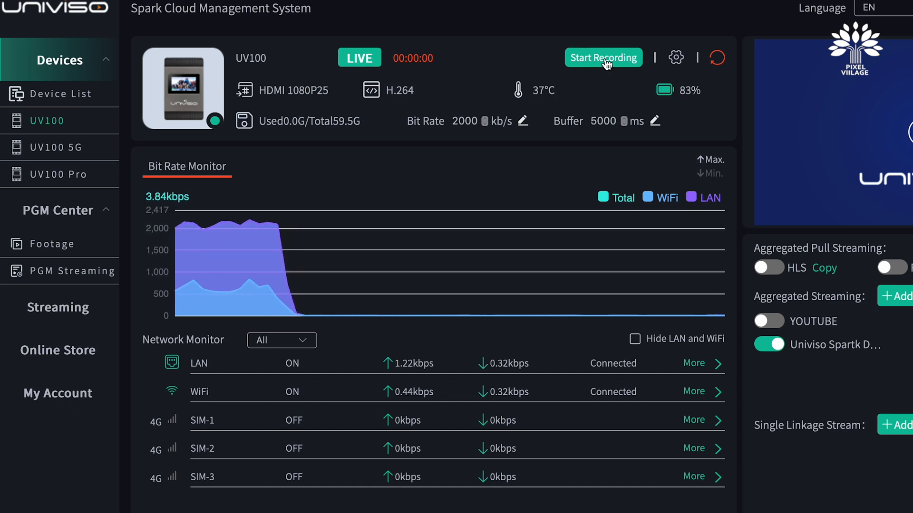
left_click(51, 218)
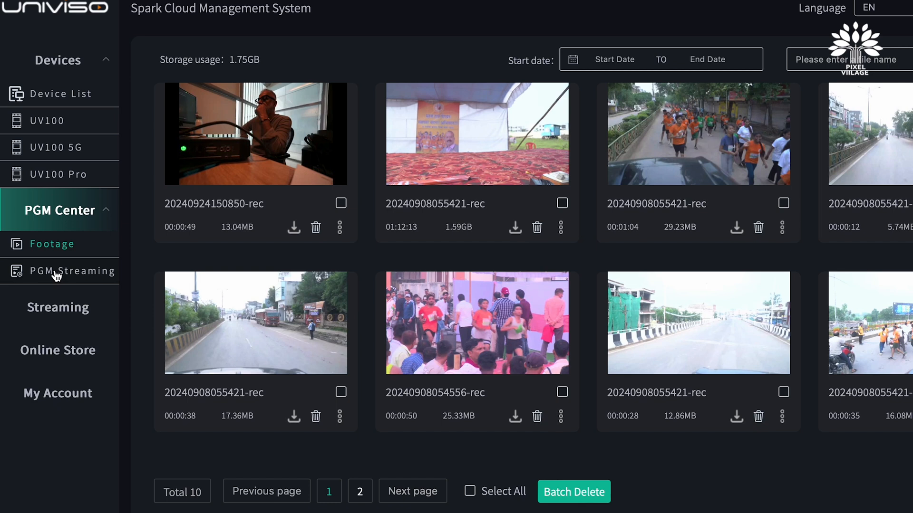
left_click(53, 316)
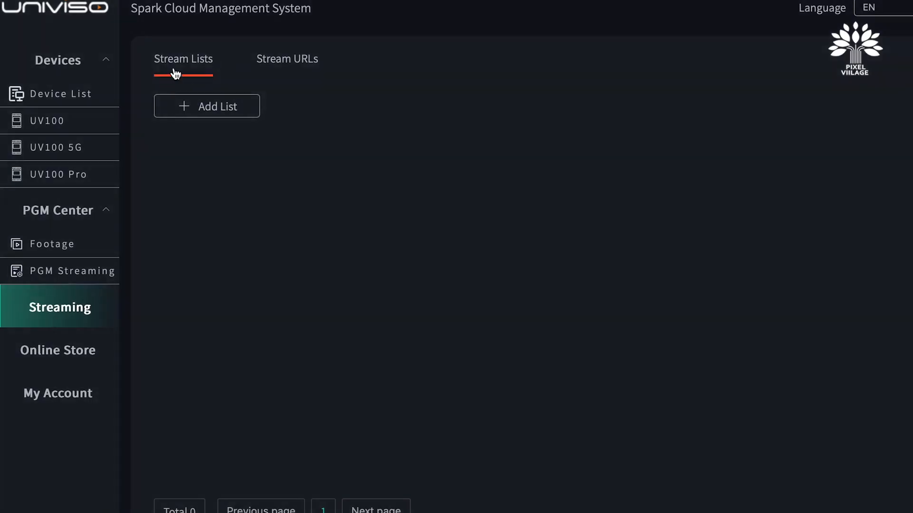